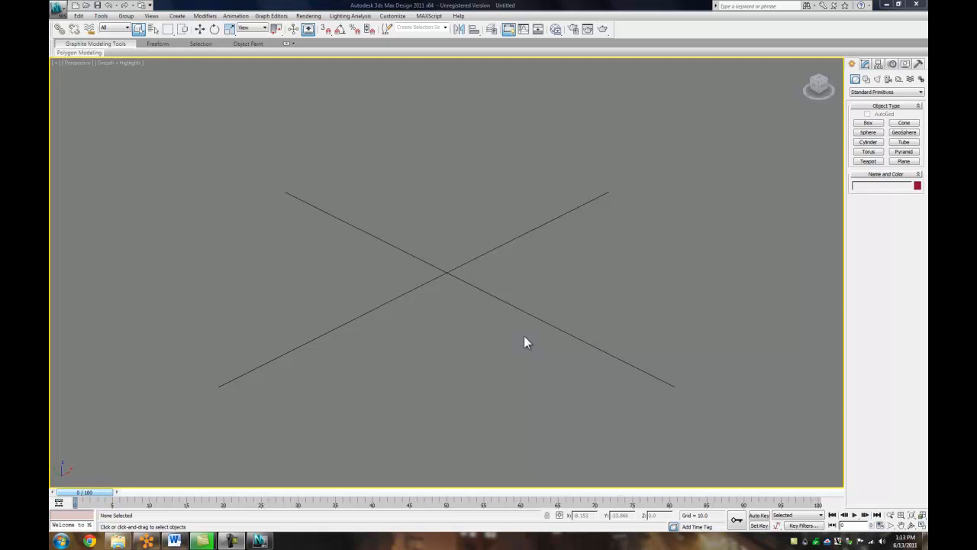
- Create a plane centred near the origin, 100 by 100, with 25 length segments and 25 width segments
click(903, 162)
drag(150, 274, 756, 285)
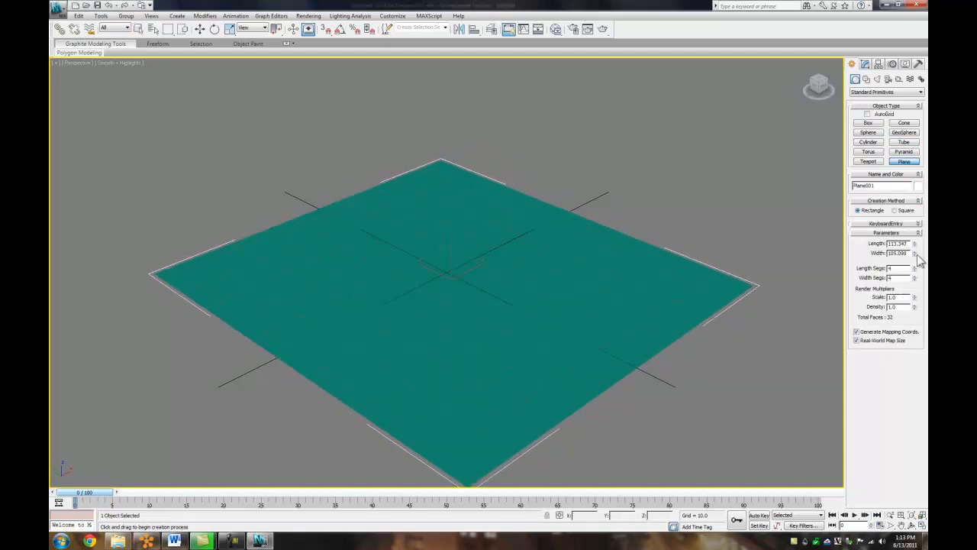
drag(908, 242, 855, 242)
text(100)
key(Tab)
text(100)
key(Return)
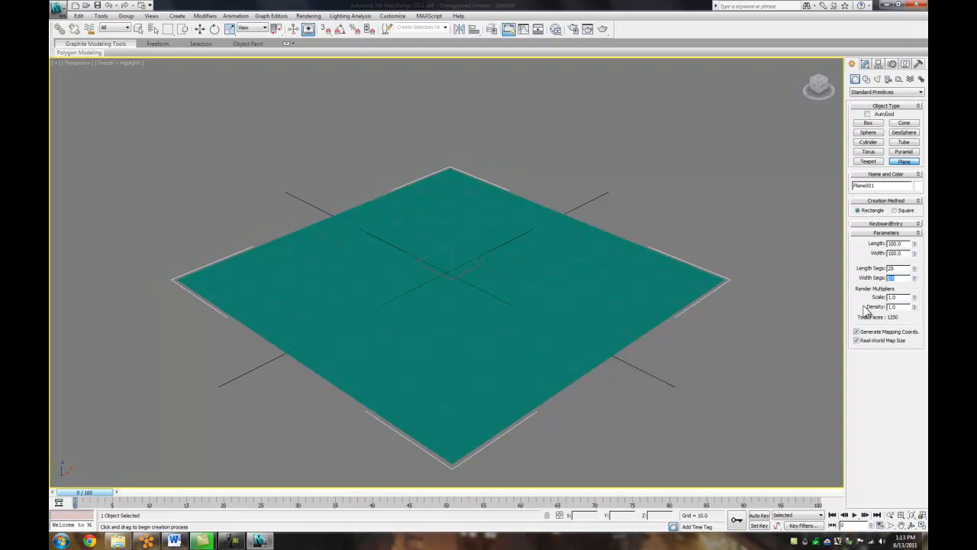
- Finish plane creation, display edged faces and hide the grid in the perspective viewport
right_click(654, 205)
key(F4)
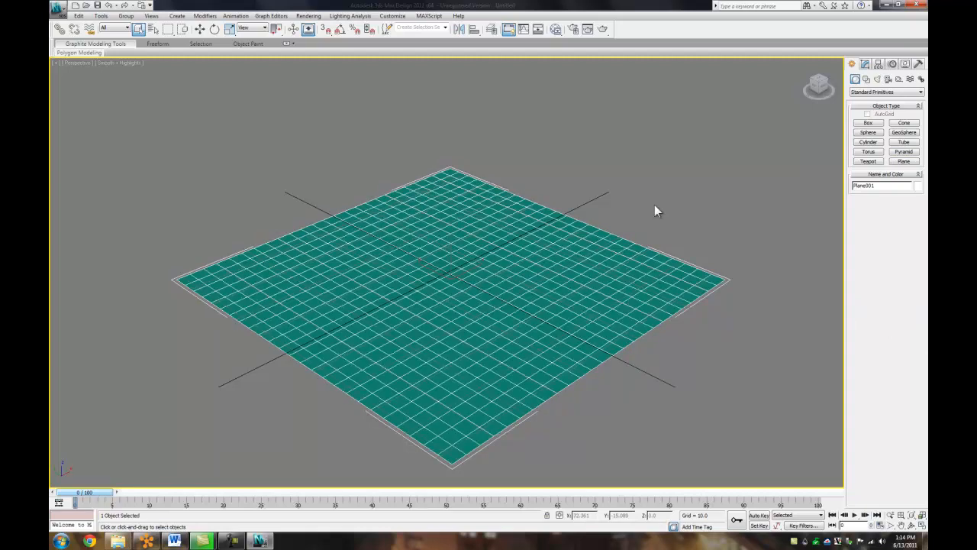
key(g)
- Rename the plane Dirt and apply a Wave modifier to it
click(866, 65)
click(878, 77)
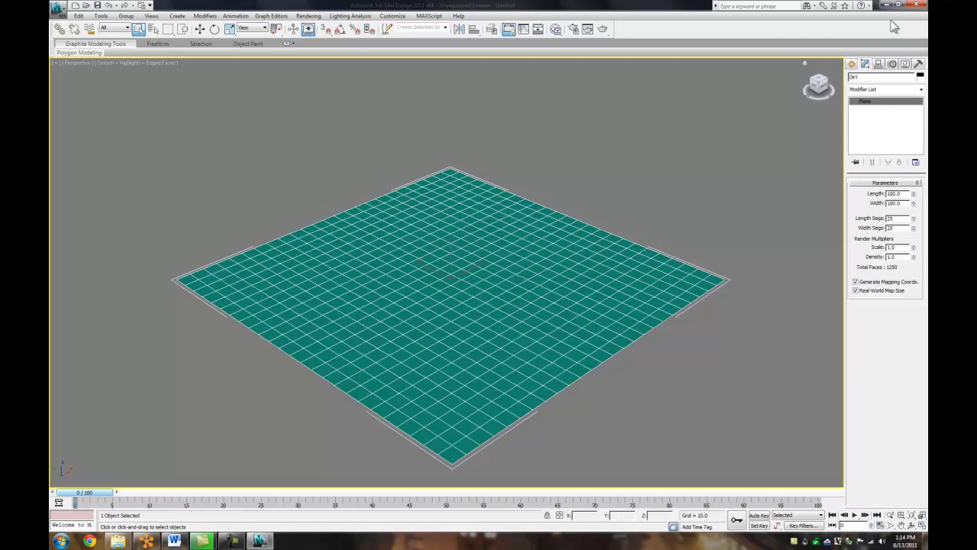
click(921, 90)
scroll(911, 305, down, 15)
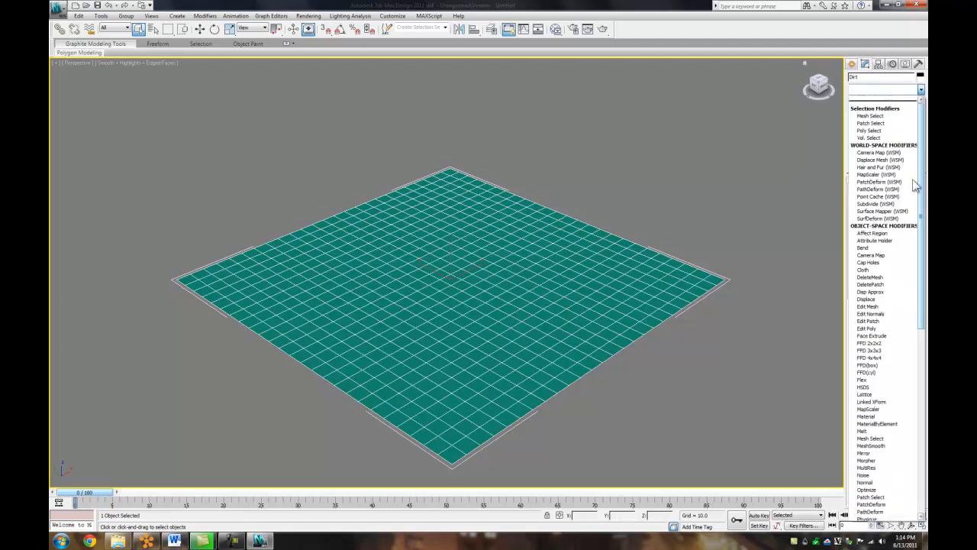
click(921, 90)
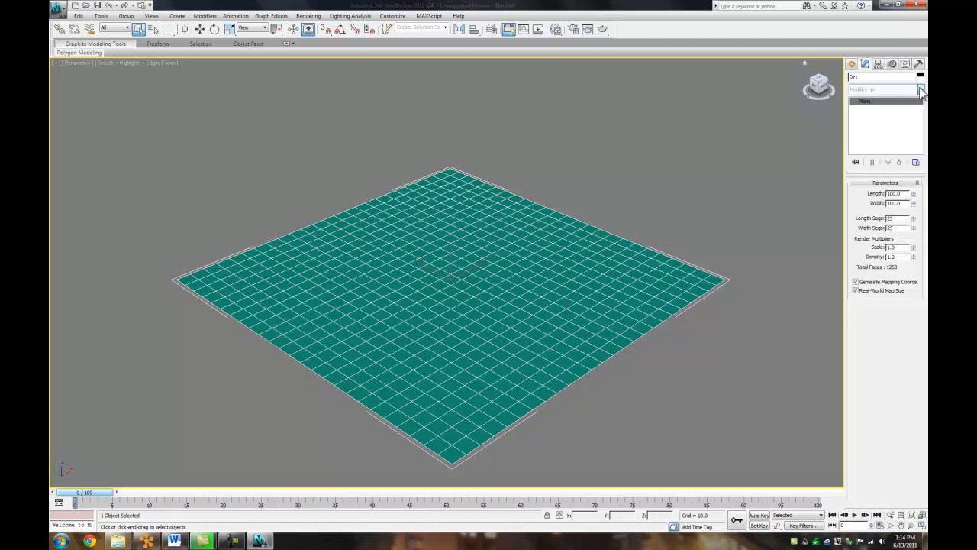
click(921, 90)
scroll(922, 118, down, 15)
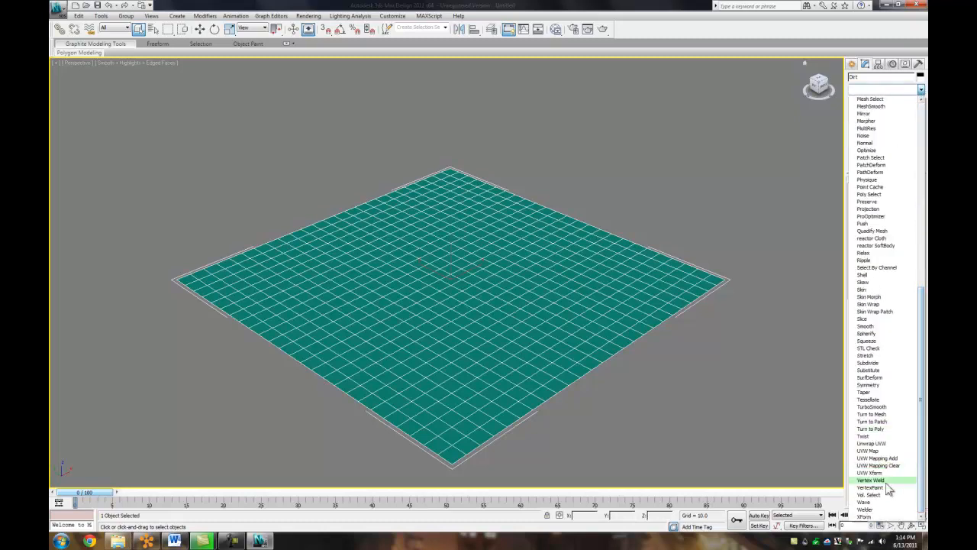
click(880, 510)
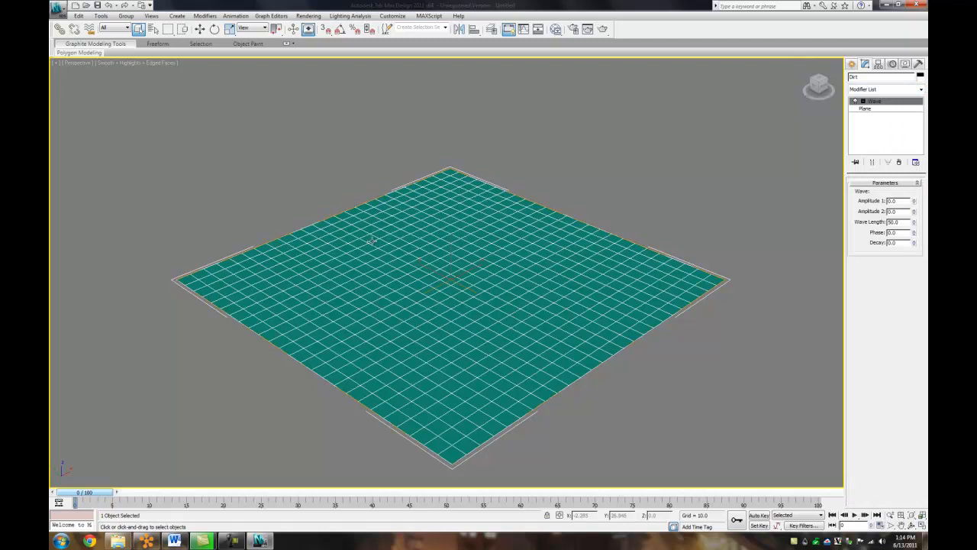
- Set the Wave modifier's Amplitude 1 to 6 and its Wave Length to 100
click(908, 200)
text(6)
key(Return)
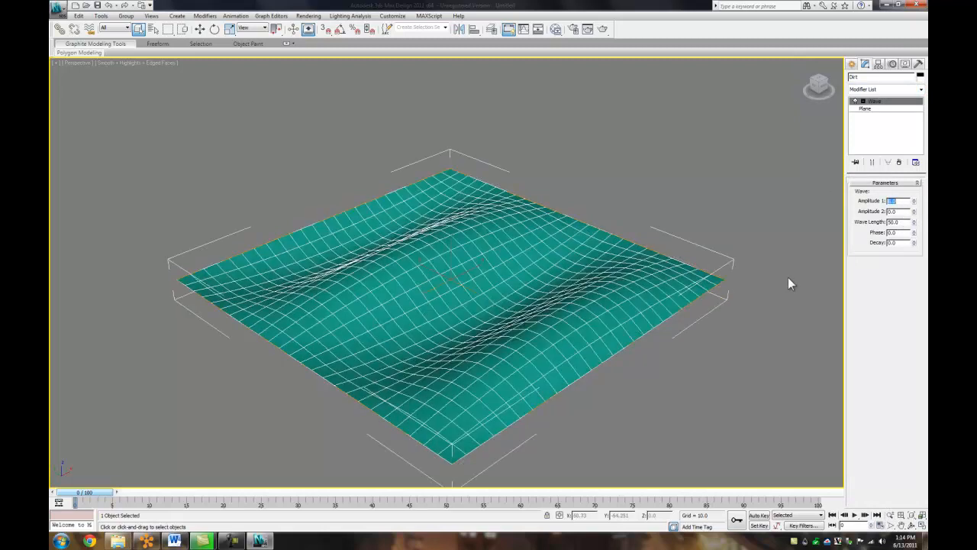
key(Tab)
key(Tab)
text(100)
key(Return)
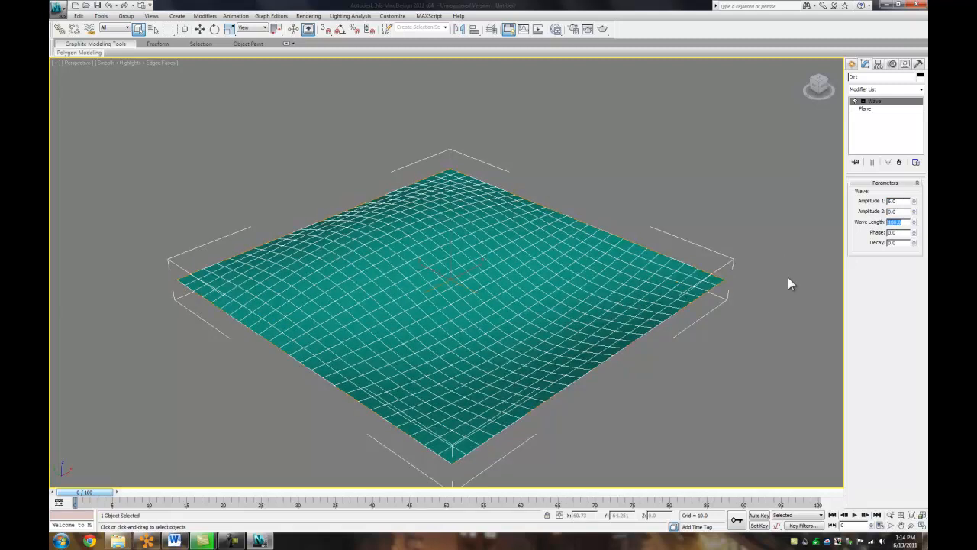
- Try Amplitude 1 at 4 and 5, keep 5, and test shifting the wave's Phase
drag(896, 200, 849, 199)
text(5)
key(Return)
text(4)
key(Return)
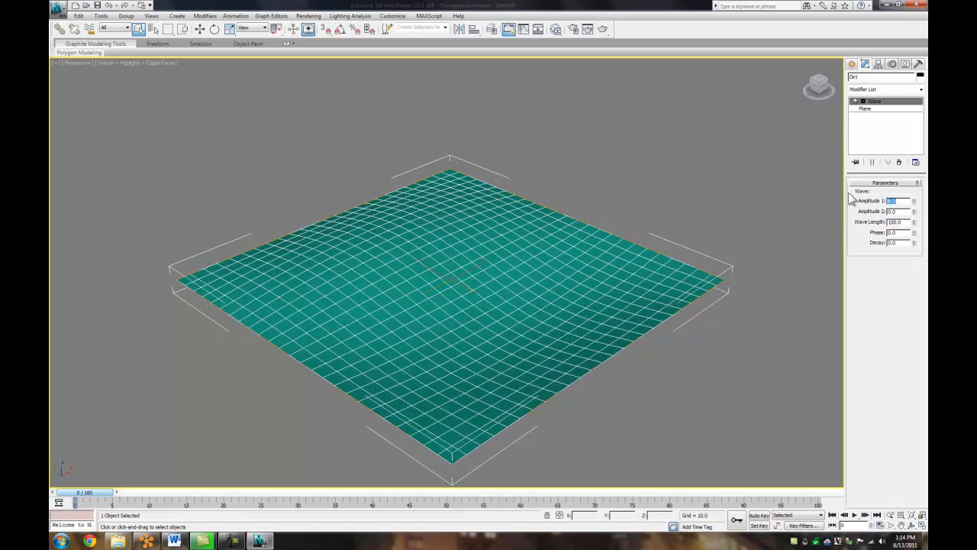
key(Return)
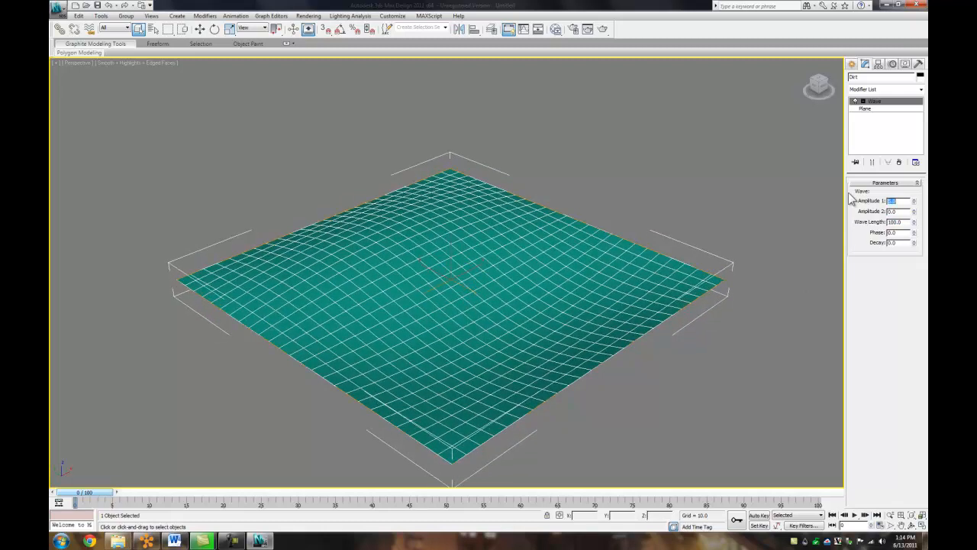
mouse_move(914, 222)
mouse_down()
mouse_move(915, 233)
mouse_move(915, 213)
mouse_move(916, 232)
mouse_up()
right_click(915, 232)
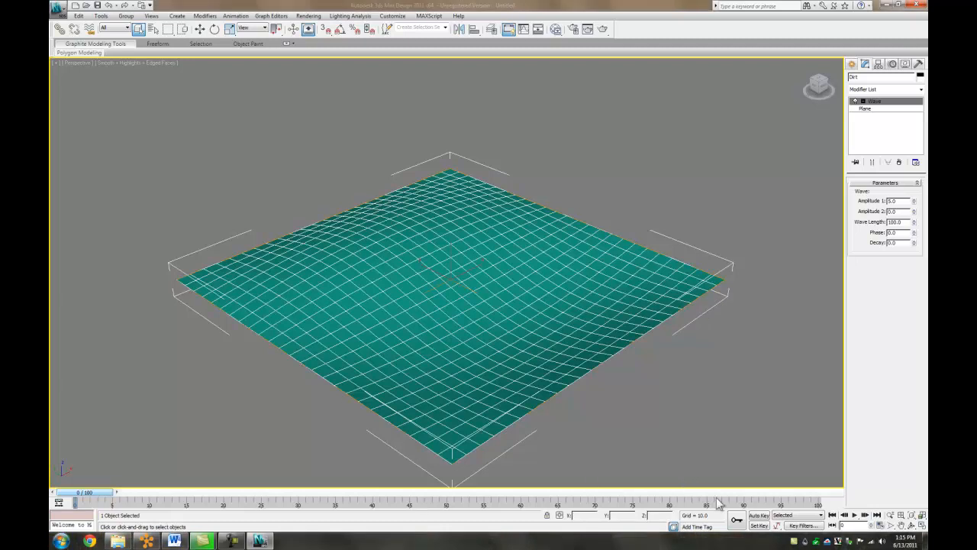
- Turn on Auto Key and create a position, rotation and scale key at frame 0 for the plane
click(759, 515)
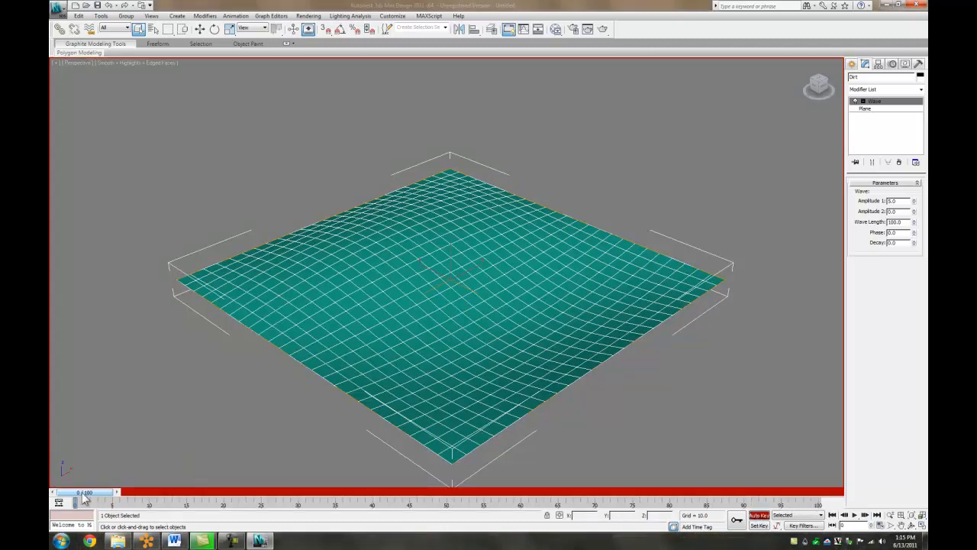
right_click(100, 492)
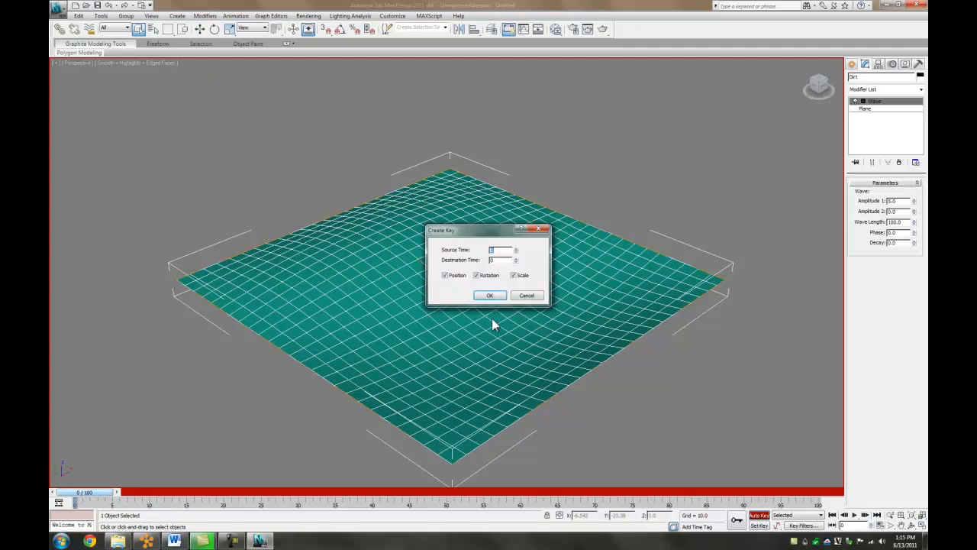
click(488, 294)
- Set the Wave's Phase to 10 at frame 100 and play the animation
drag(91, 492, 837, 493)
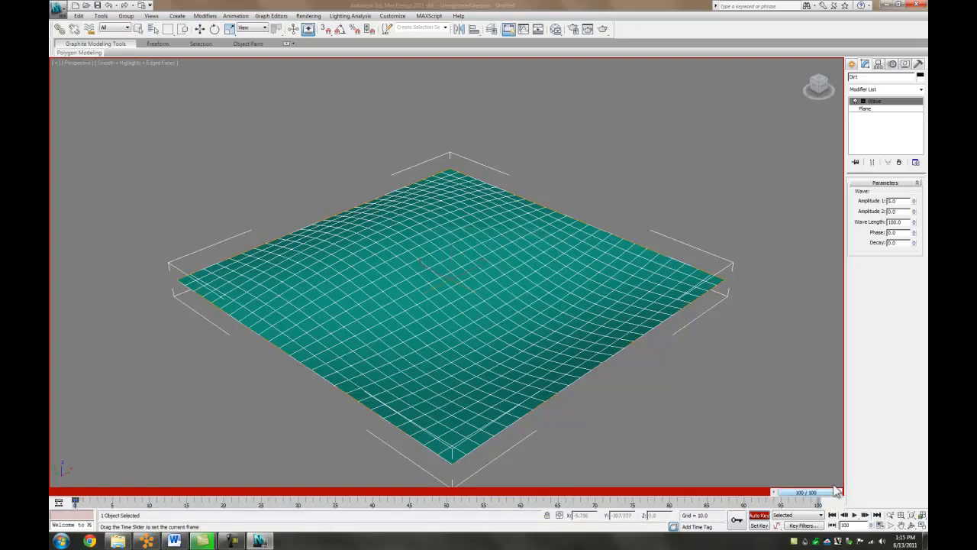
click(894, 232)
text(10)
key(Return)
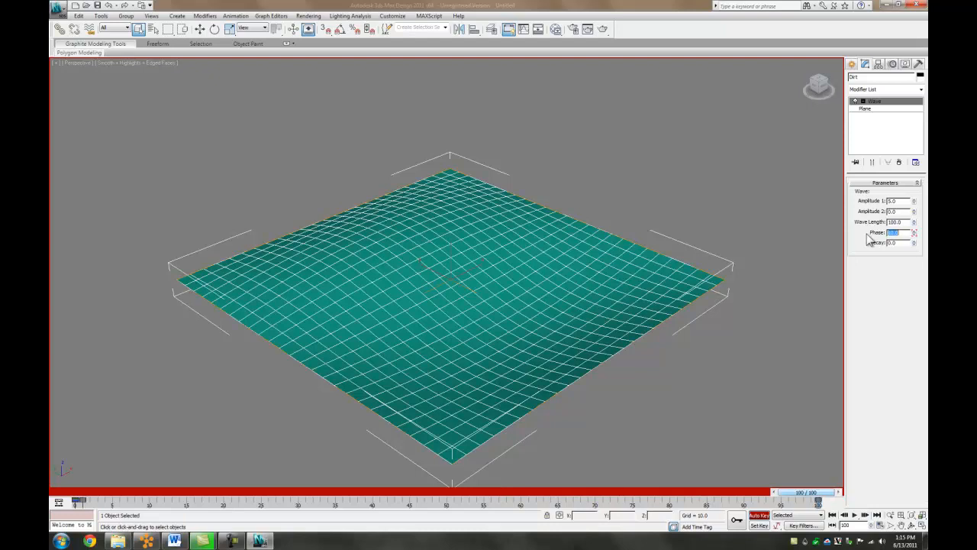
click(855, 515)
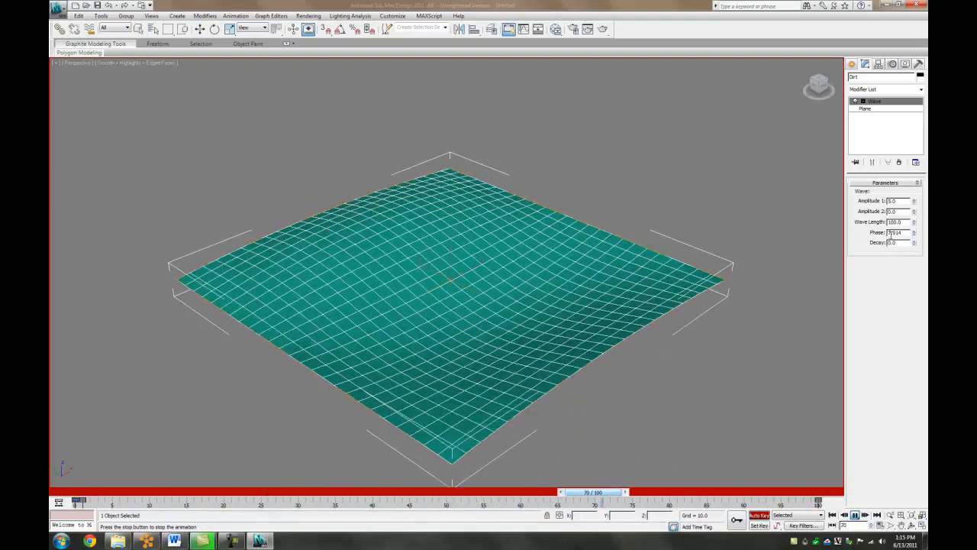
- Set the Wave's Phase to 1 at frame 100, play the animation, and return to frame 0
drag(268, 489, 896, 482)
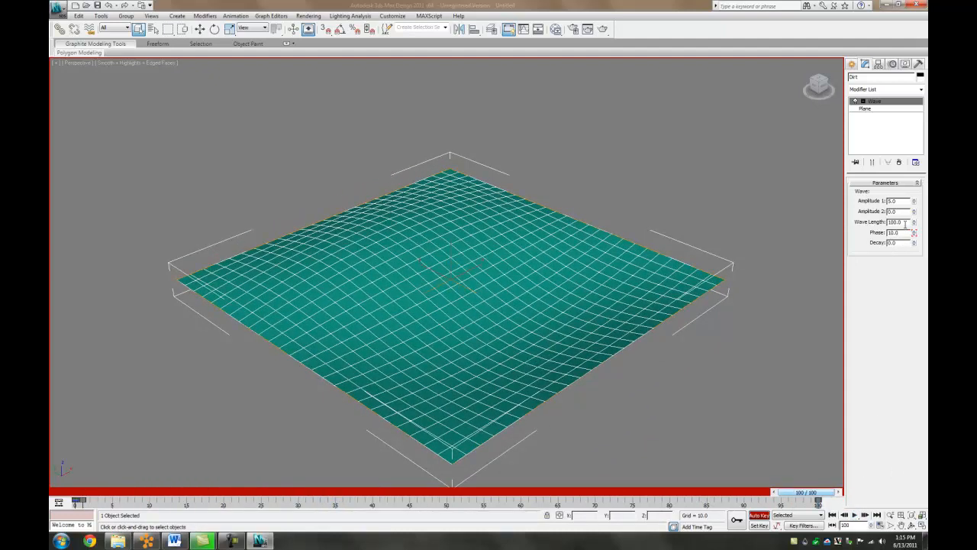
drag(902, 233, 834, 228)
text(1)
key(Return)
click(854, 515)
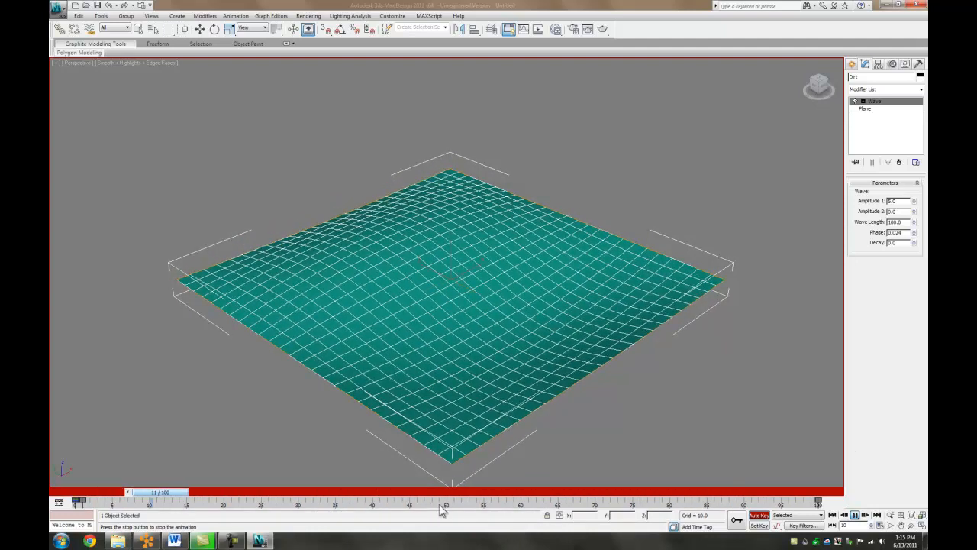
drag(307, 494, 70, 489)
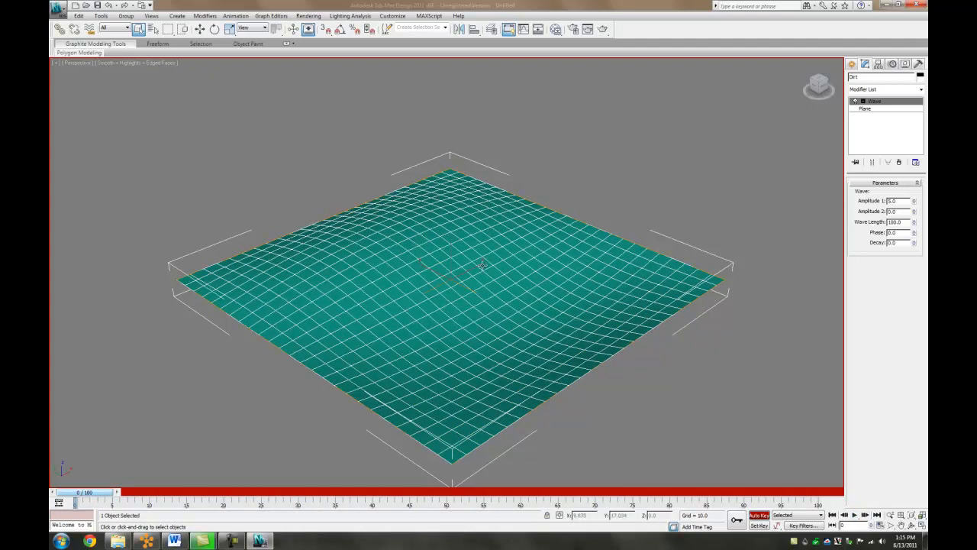
- Set the Wave modifier's Amplitude 1 to 4 and deselect the plane
click(894, 200)
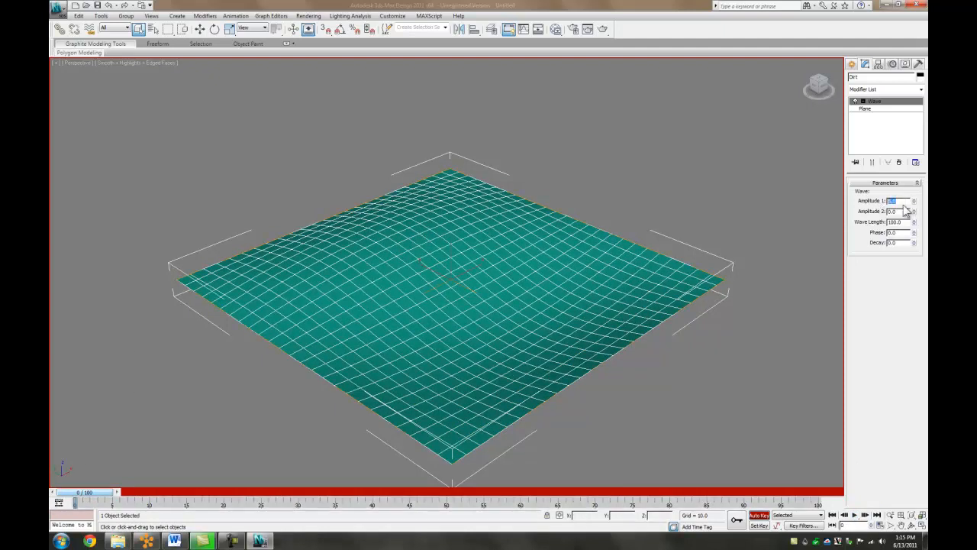
text(4)
key(Return)
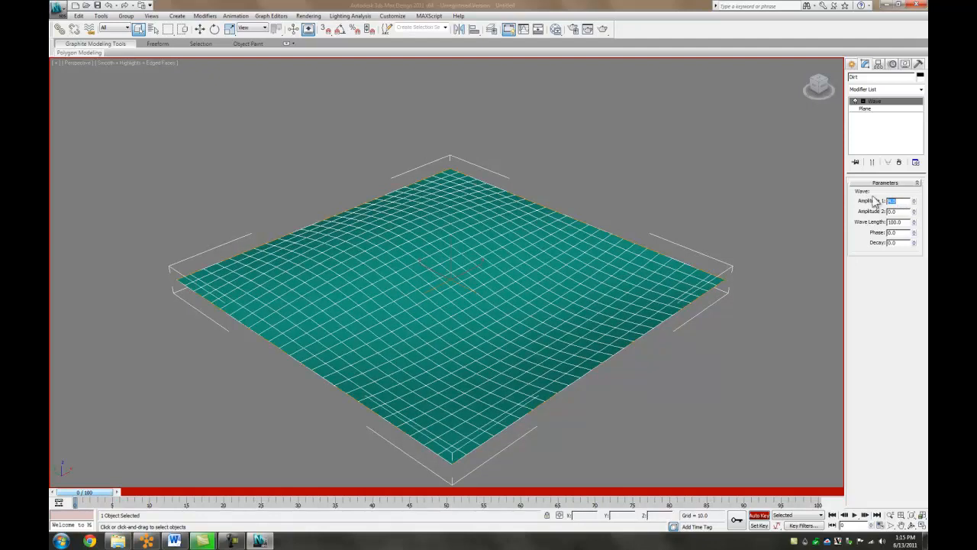
click(764, 357)
click(567, 330)
click(670, 404)
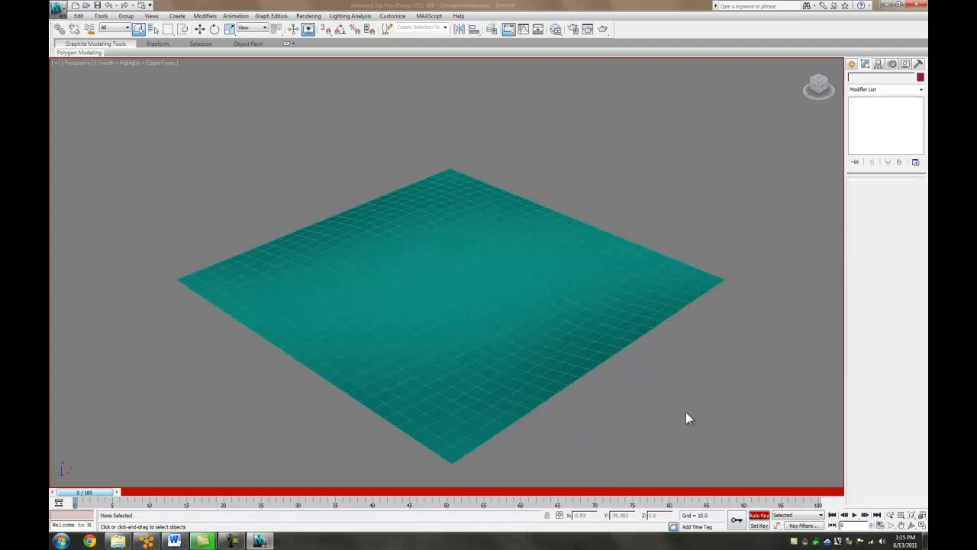
click(703, 264)
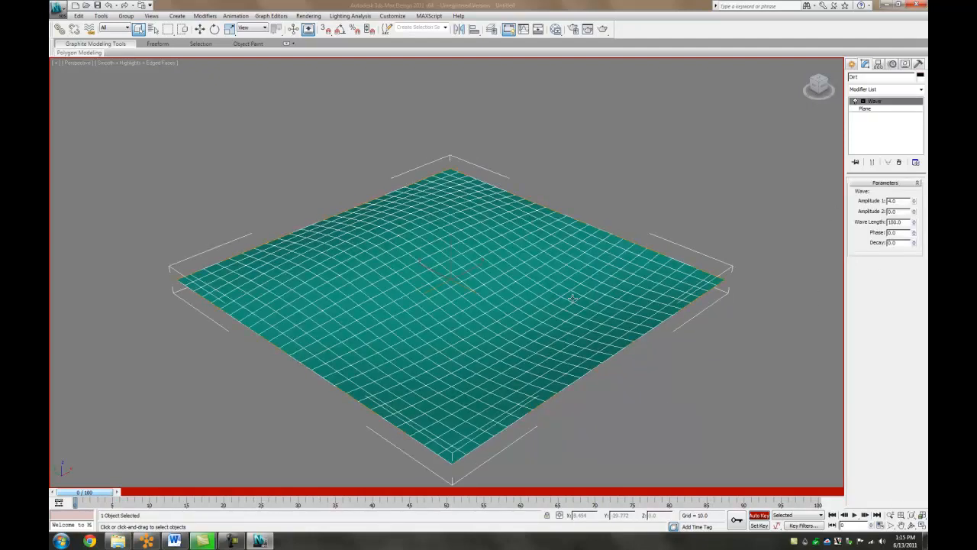
click(693, 170)
- Add a Standard material in the Slate Material Editor and name it Dirt
key(m)
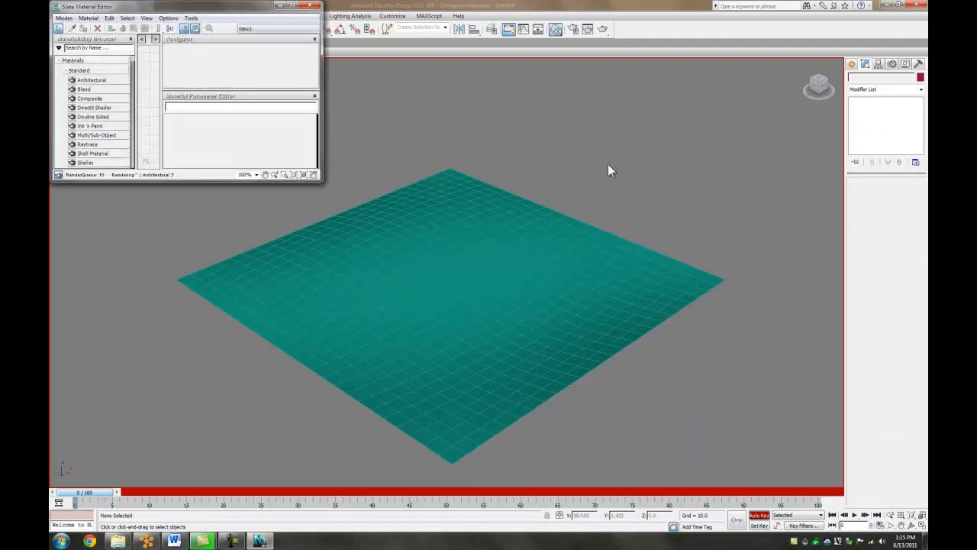
drag(279, 178, 289, 243)
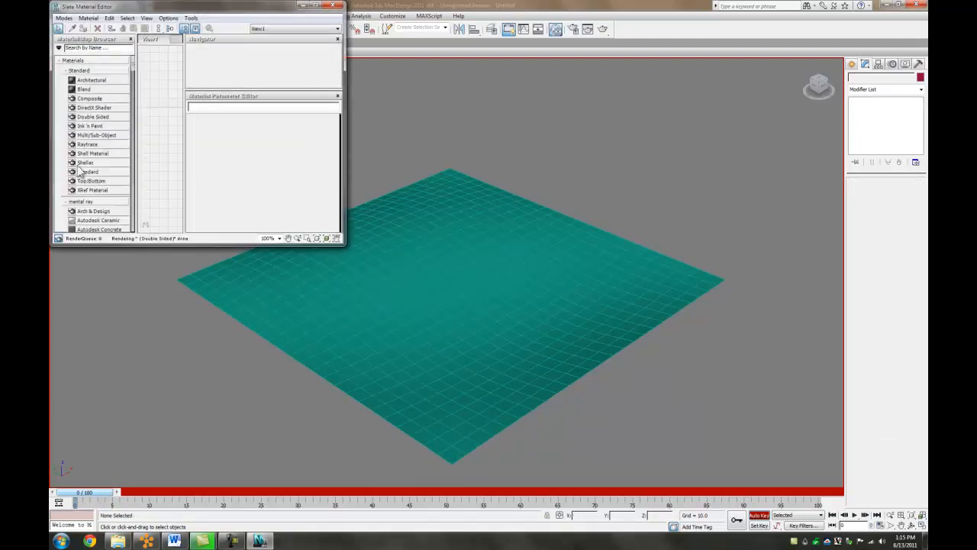
drag(88, 172, 168, 135)
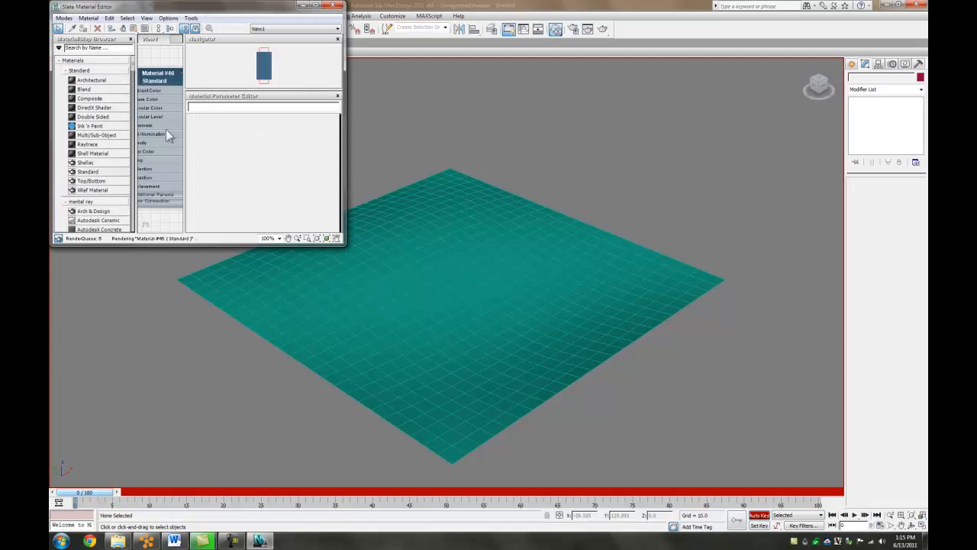
double_click(157, 80)
drag(225, 106, 191, 105)
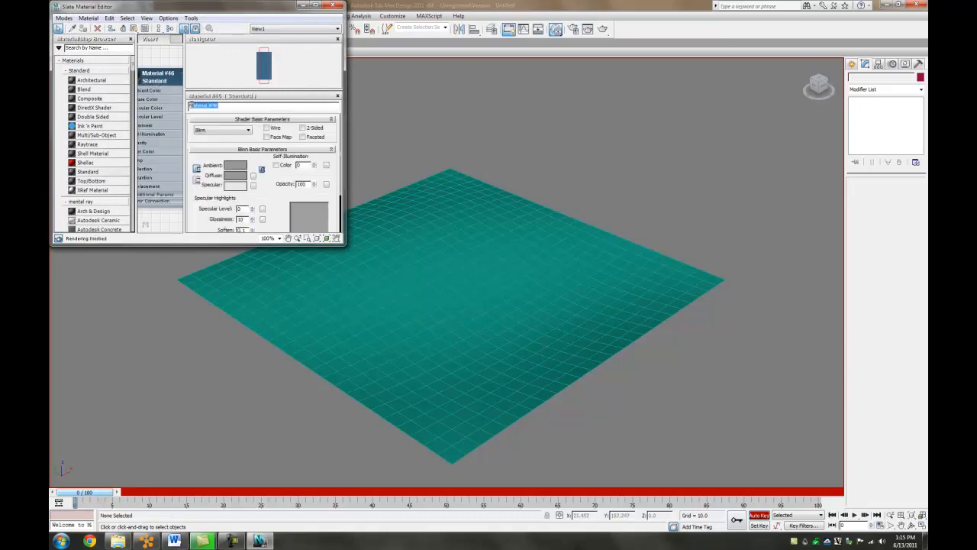
key(BackSpace)
- Set the Dirt material's diffuse color to a dark orange-brown
click(236, 180)
drag(248, 88, 241, 72)
drag(310, 98, 309, 74)
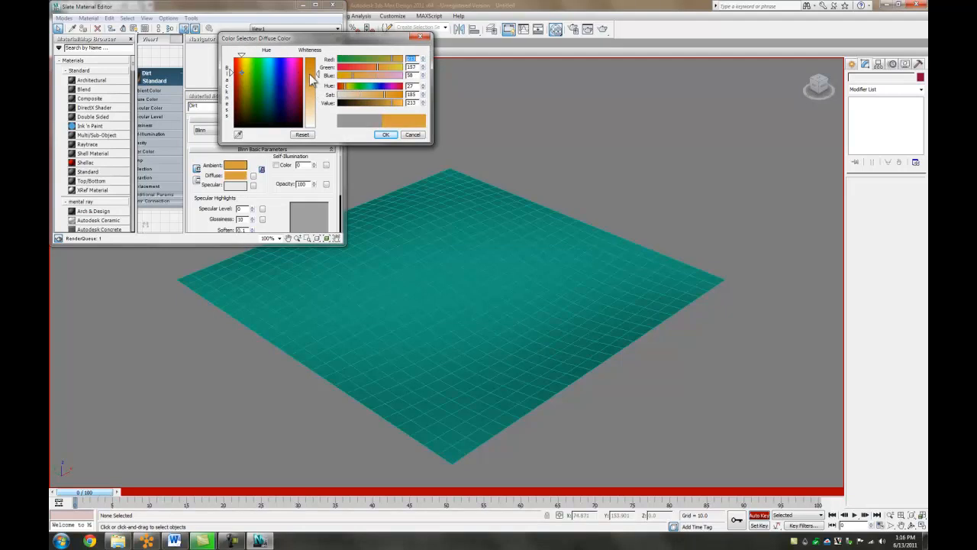
click(229, 89)
click(385, 134)
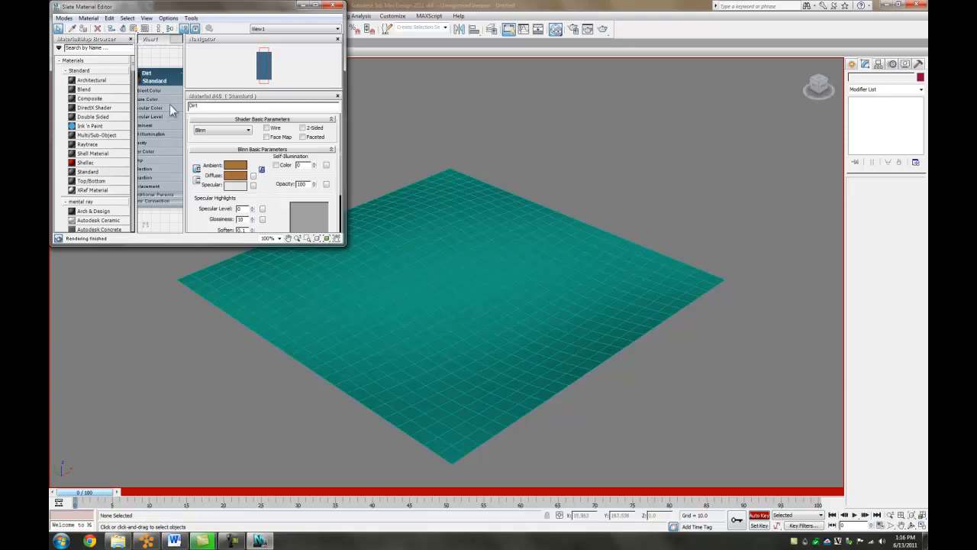
- Assign the Dirt material to the wavy plane, close the material editor, and select the plane
scroll(142, 218, down, 3)
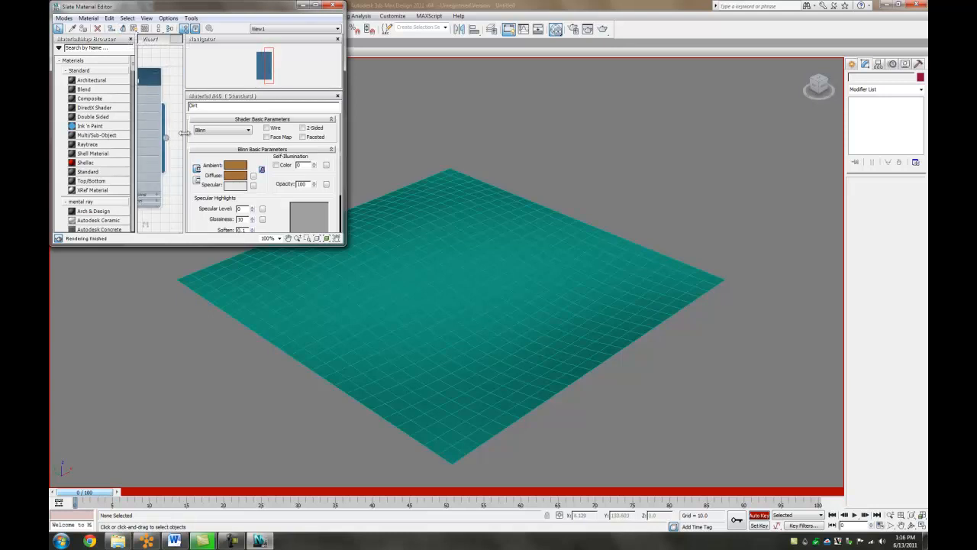
drag(167, 141, 405, 227)
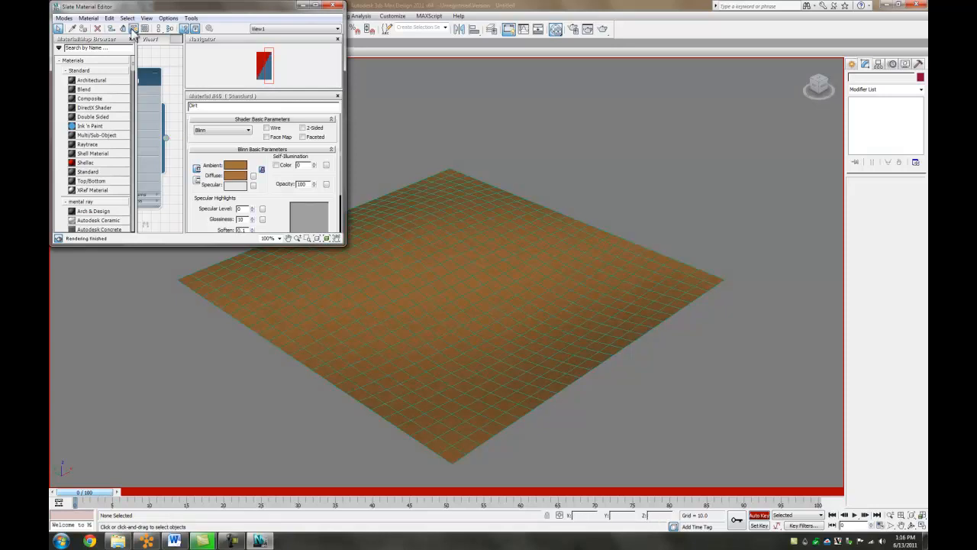
click(334, 7)
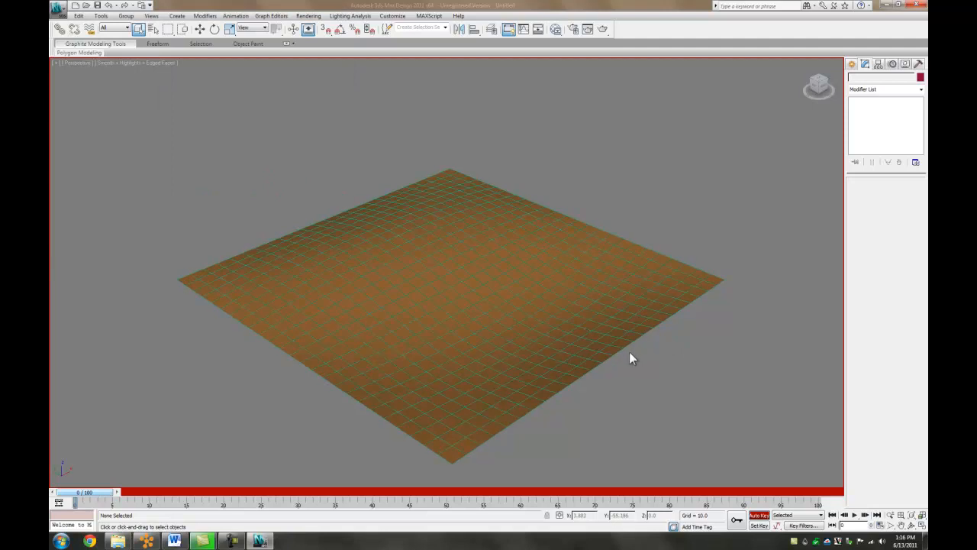
click(547, 323)
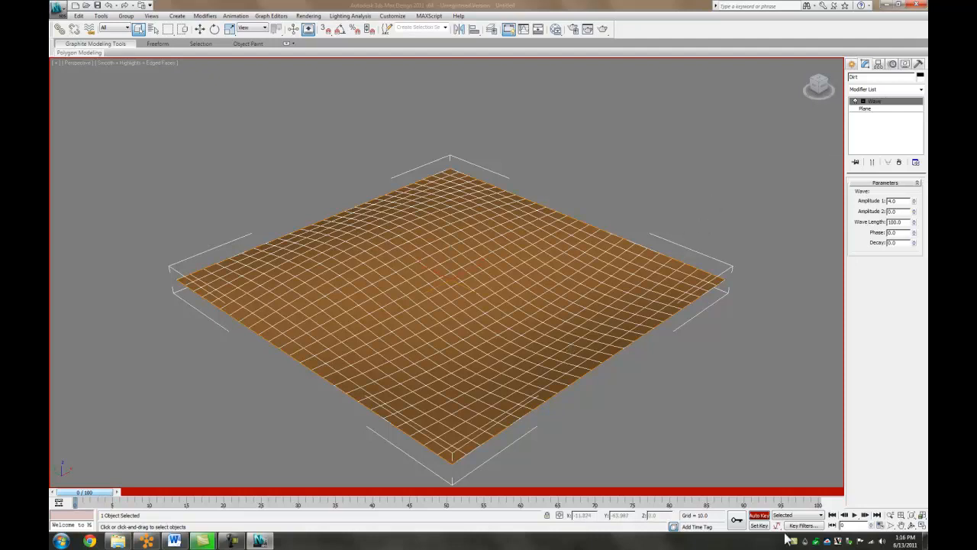
- Turn off Auto Key and apply the Hair and Fur (WSM) modifier to the Dirt plane
click(758, 515)
click(920, 89)
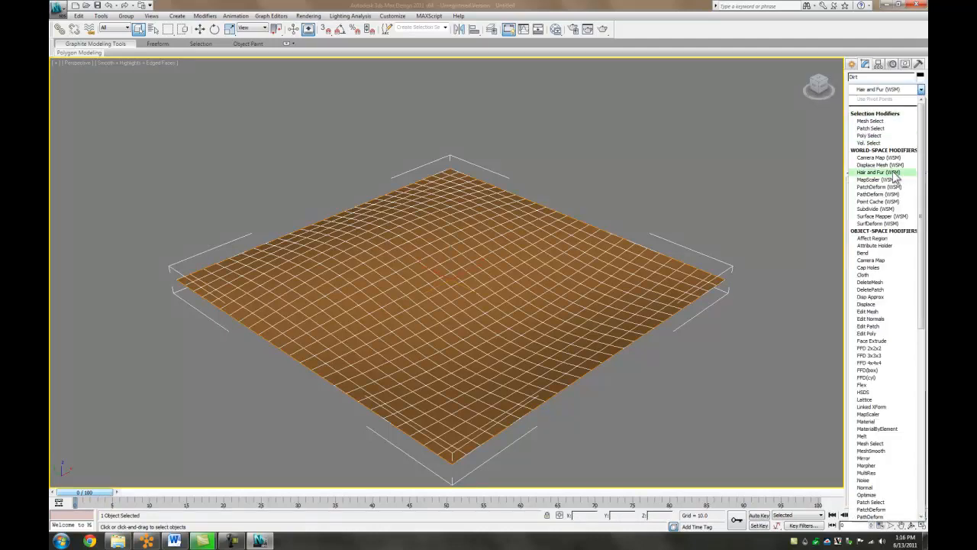
click(886, 171)
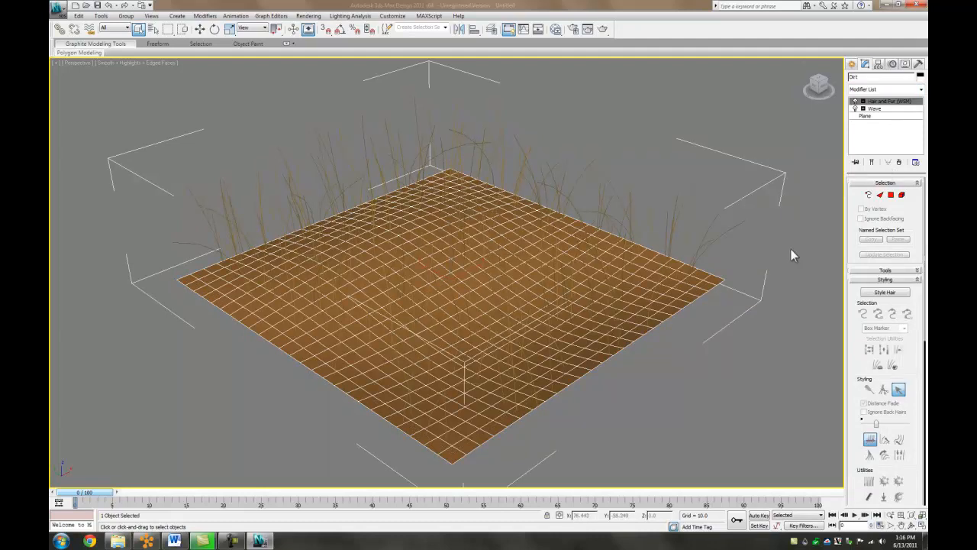
- Load the tall grass (breeze) hair preset onto the plane and deselect it
click(885, 270)
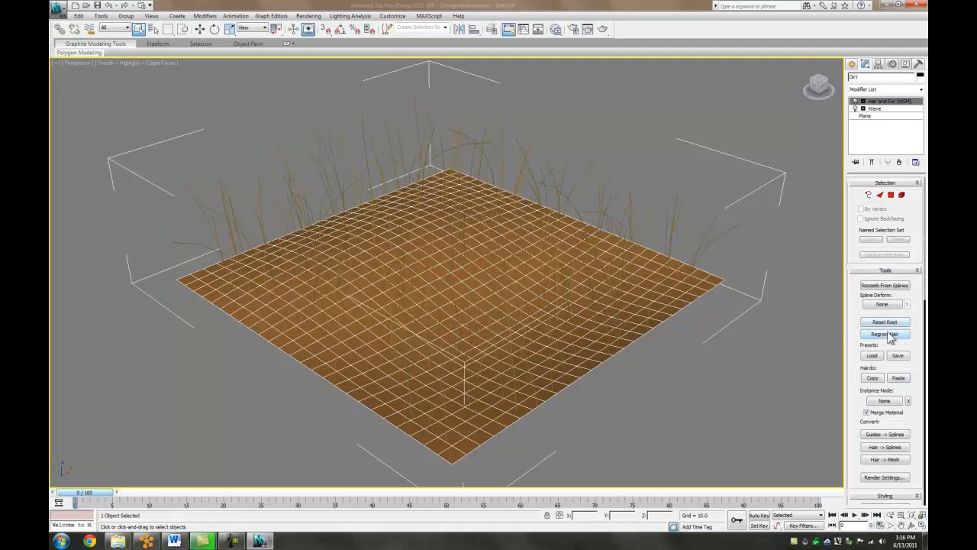
click(871, 356)
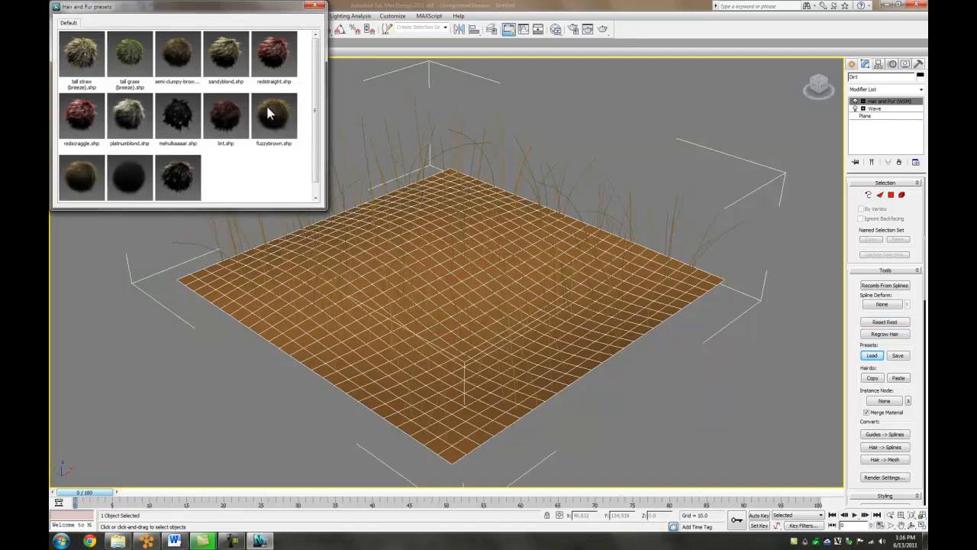
mouse_move(314, 170)
mouse_down()
mouse_move(316, 192)
mouse_move(311, 166)
mouse_up()
double_click(132, 57)
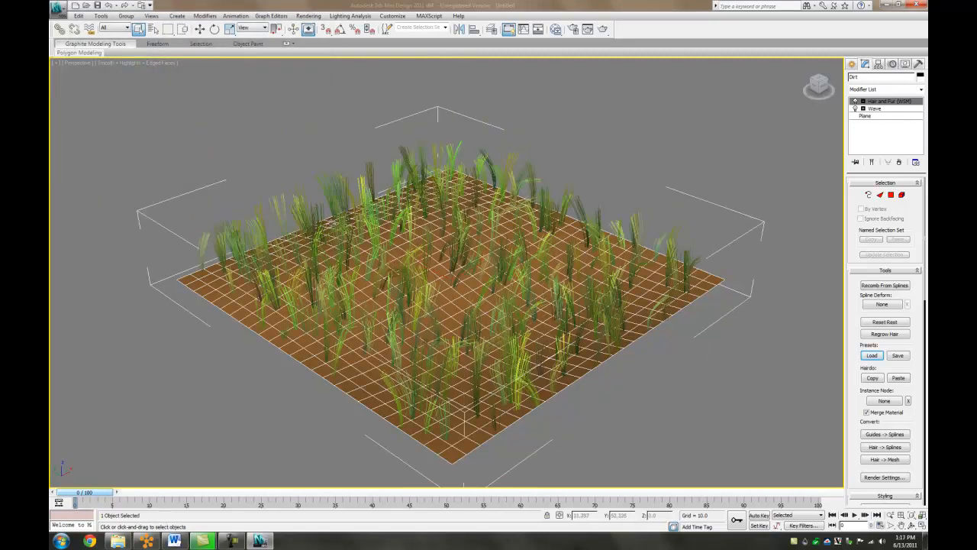
click(698, 421)
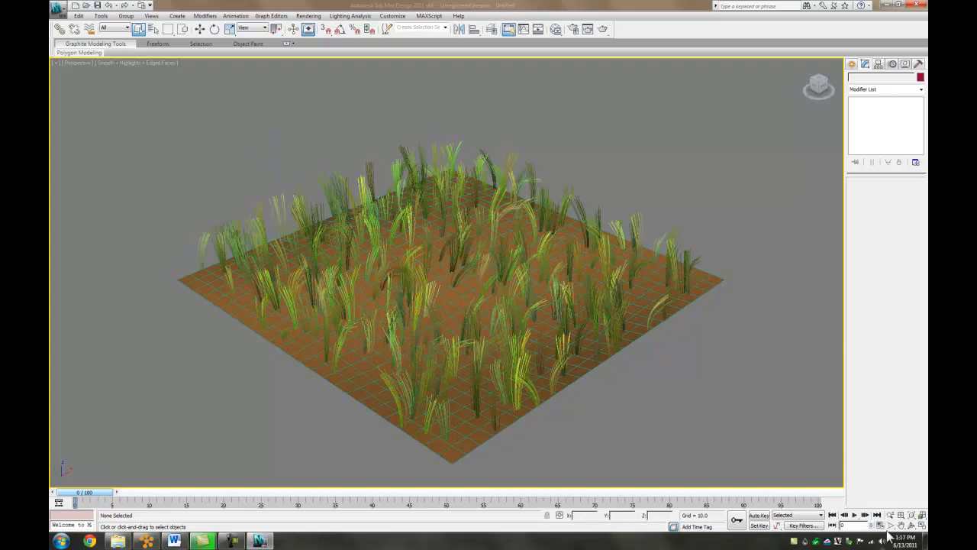
- Select the grassy plane and set its Hair Count to 8000 in the general hair parameters
click(674, 294)
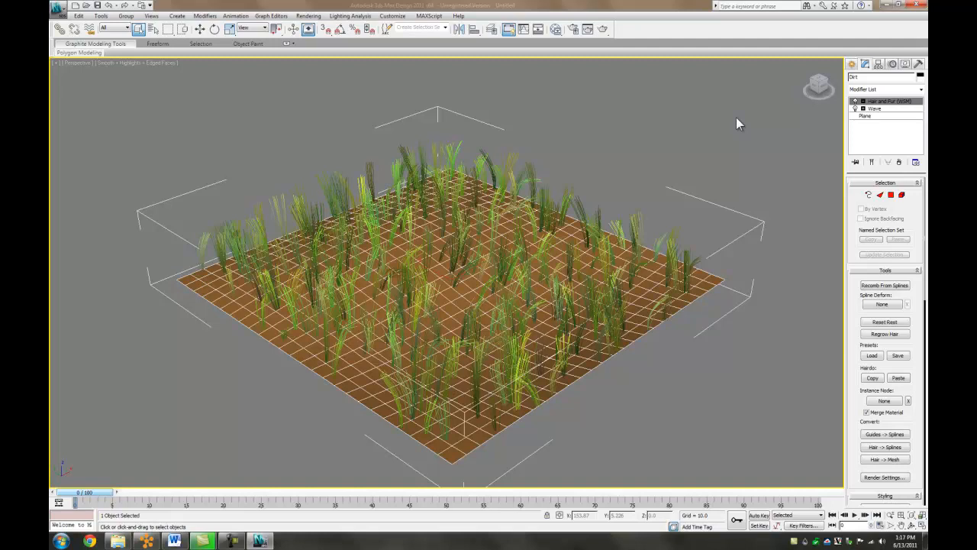
click(880, 185)
click(884, 191)
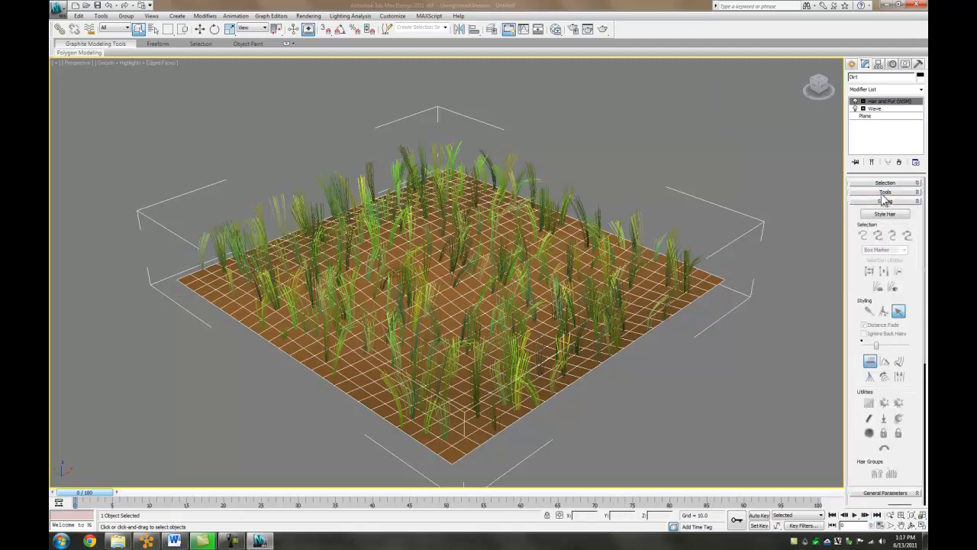
click(902, 202)
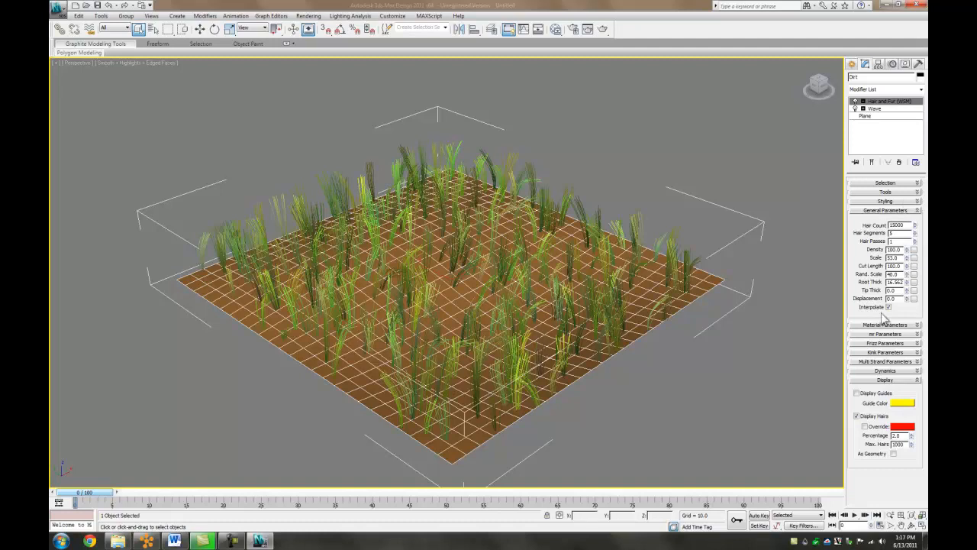
double_click(897, 225)
text(1)
text(800)
text(0)
key(Return)
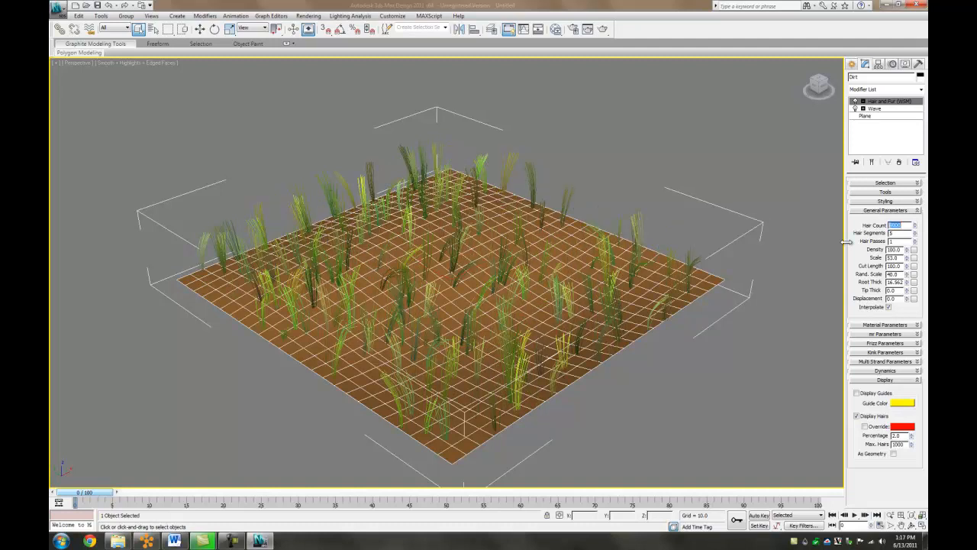
- Set the grass's Hair Segments to 6 and its Scale to 60
key(Tab)
drag(898, 258, 883, 258)
text(60)
key(Return)
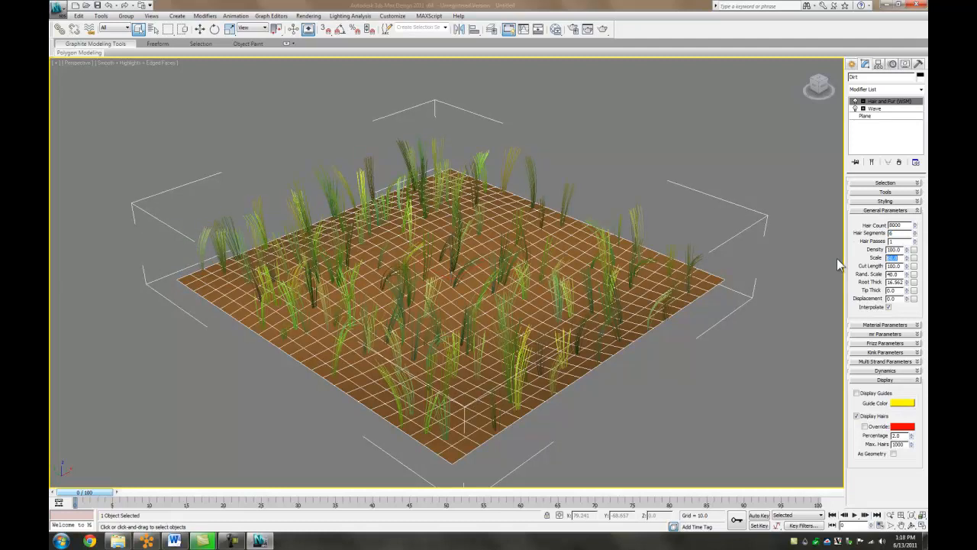
- Try a grass Scale of 40 and return it to 60
text(40)
key(Return)
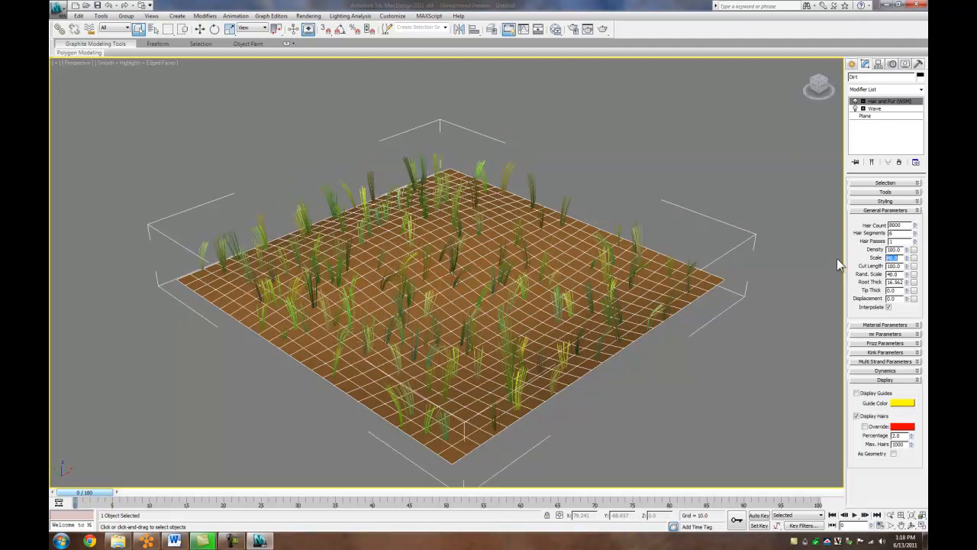
text(60)
key(Return)
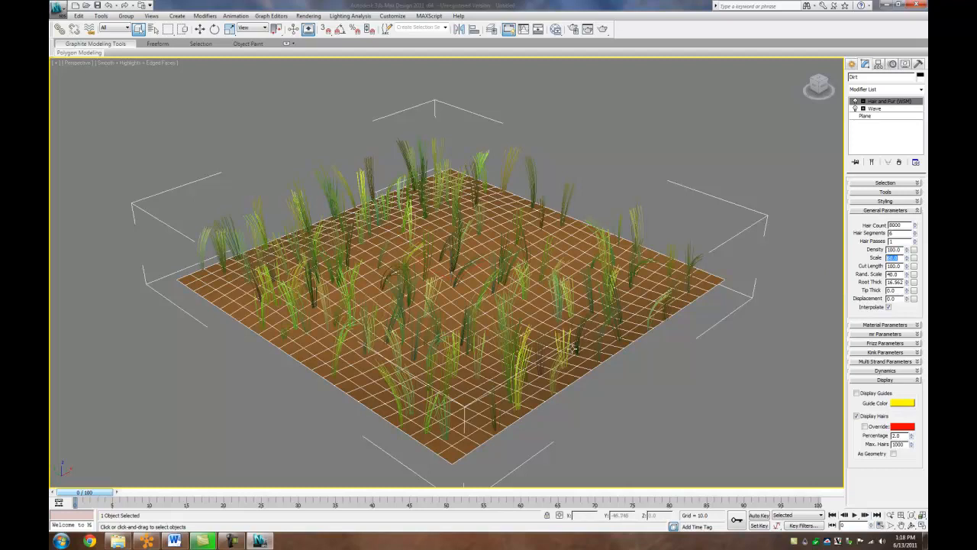
- Set the grass's Root Thickness to 11 and its Tip Thickness to 0
key(Tab)
key(Tab)
key(Tab)
text(11)
key(Return)
double_click(893, 290)
text(0)
key(Return)
click(890, 210)
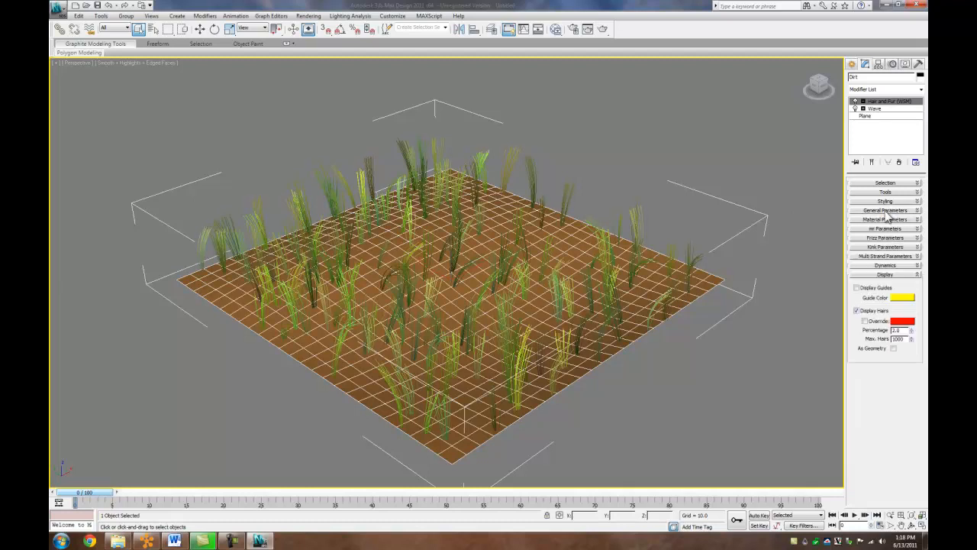
- Set the grass's Mutant Color to a pale yellow and its Mutant percentage to 4
click(889, 220)
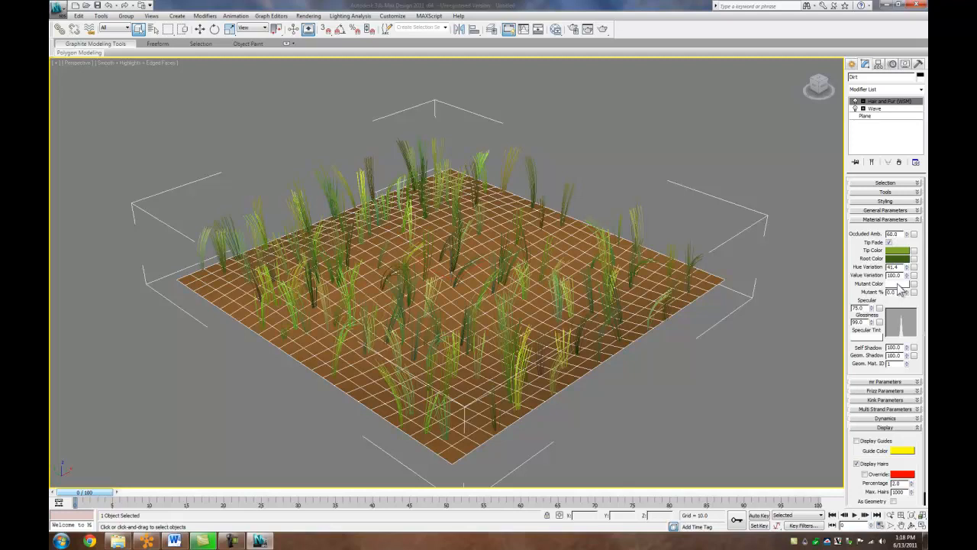
click(898, 285)
click(246, 69)
click(319, 89)
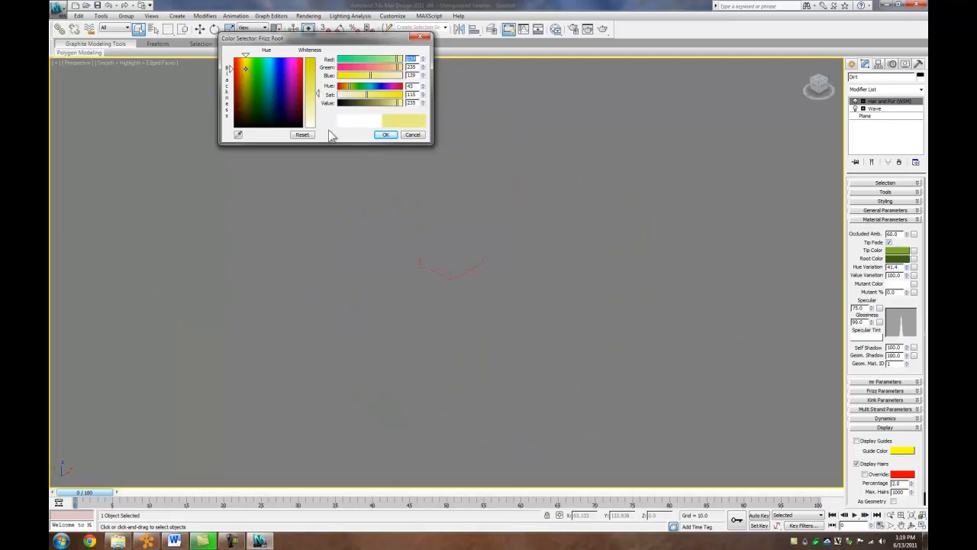
click(385, 134)
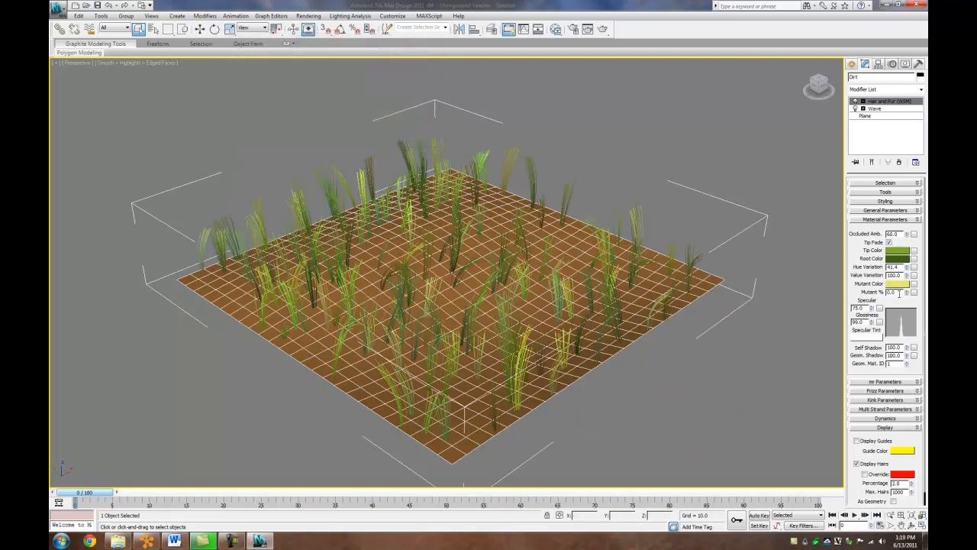
text(5)
key(Return)
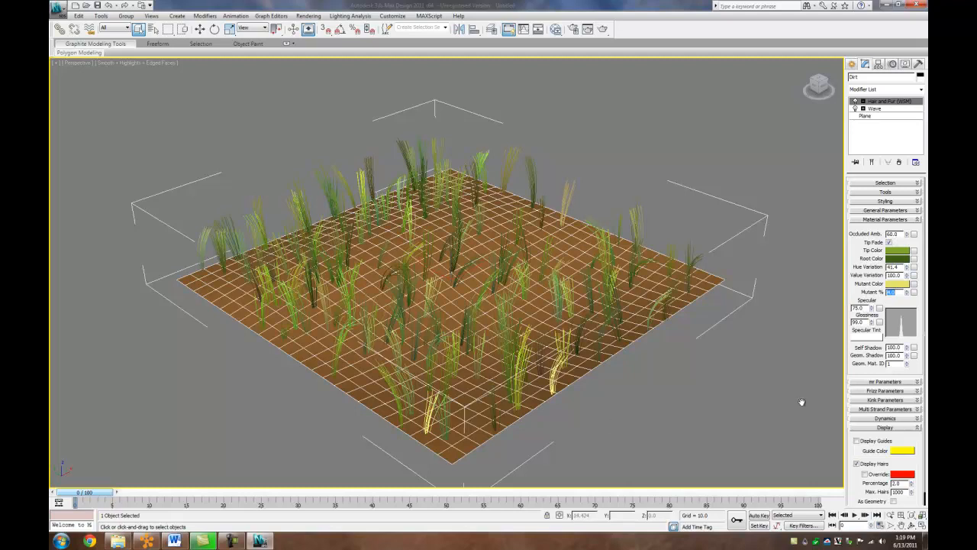
- Set the grass's Specular to 90 and Glossiness to 50, and deselect the plane
click(854, 307)
text(90)
key(Tab)
text(50)
key(Return)
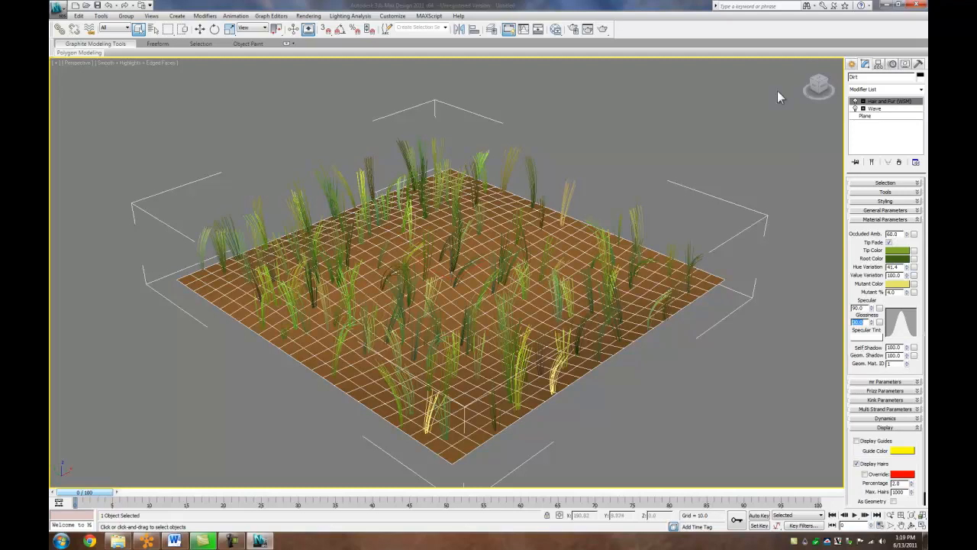
click(710, 375)
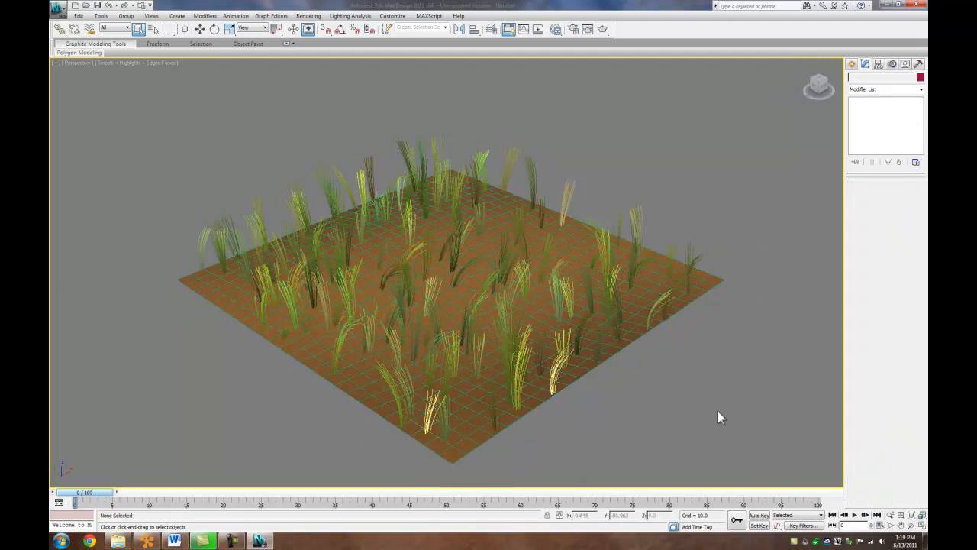
- Show all four viewports and place a photometric Free Light over the plane's upper middle in the Top view, accepting mr Photographic Exposure Control
key(alt+w)
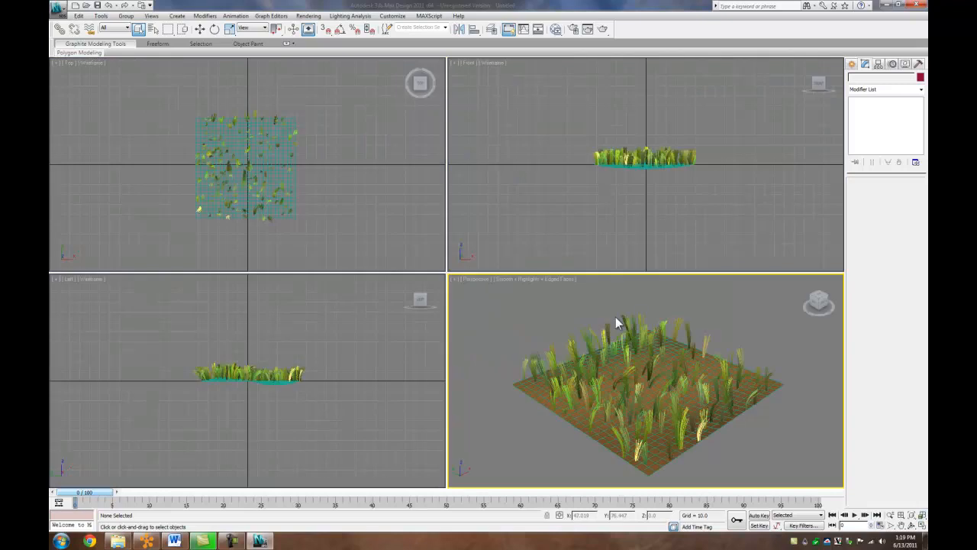
click(852, 66)
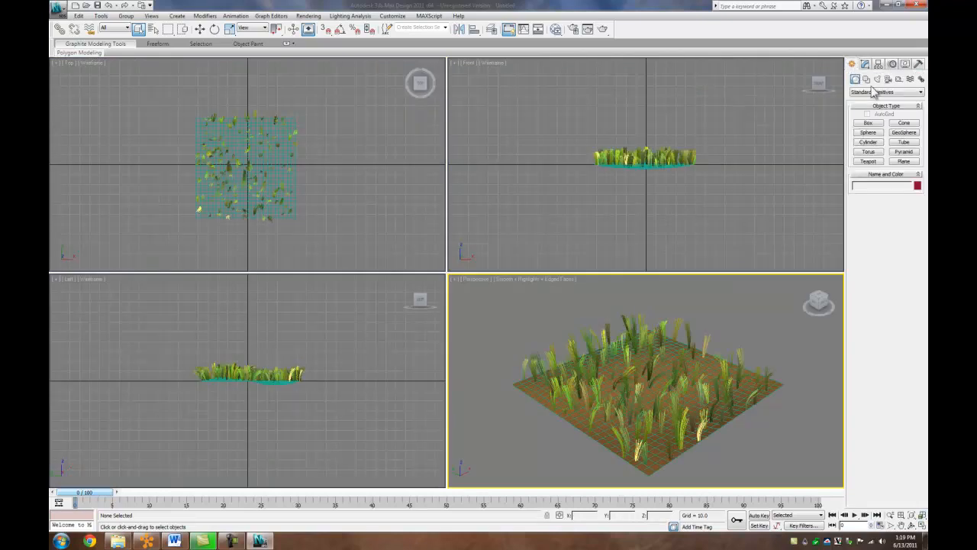
click(878, 81)
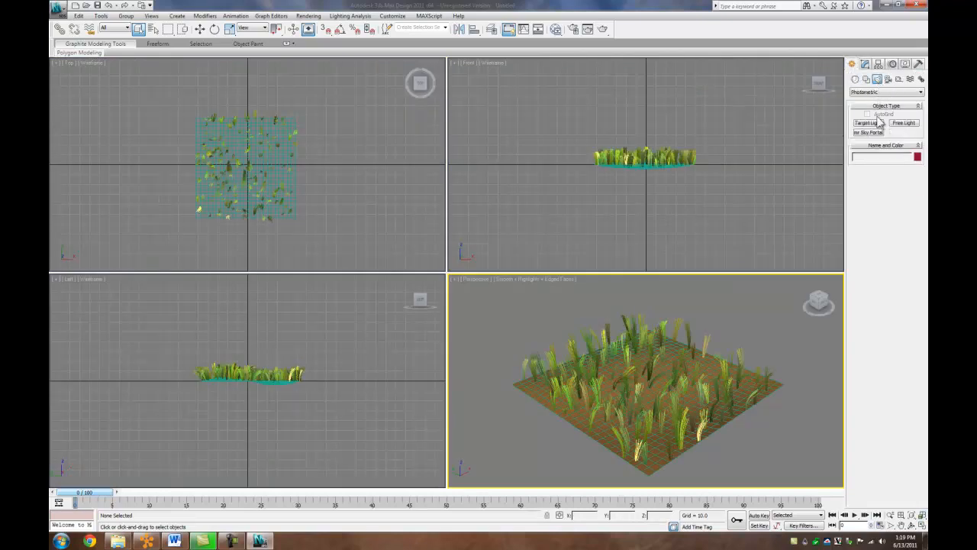
click(901, 126)
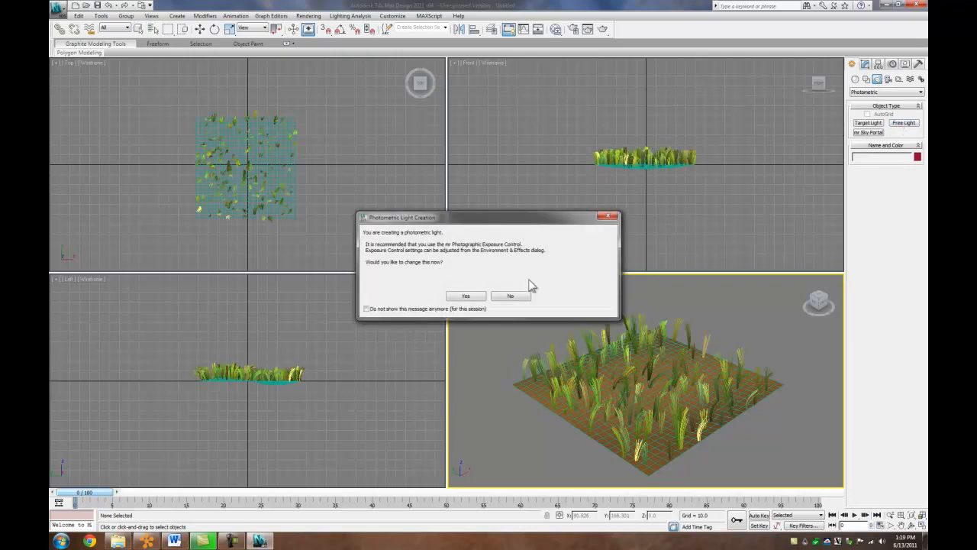
click(464, 297)
click(262, 140)
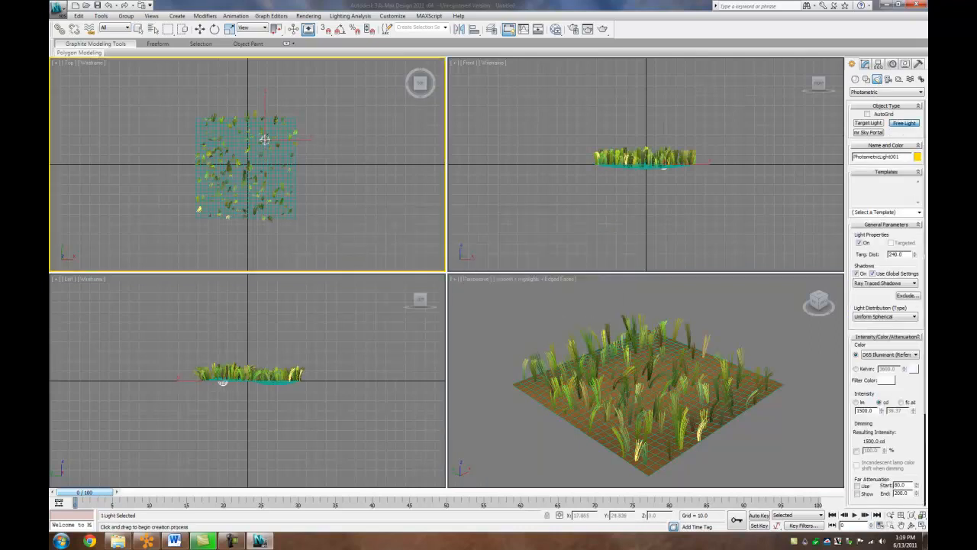
- Raise the free light above the grass in the Left view to a height of about 45
right_click(221, 370)
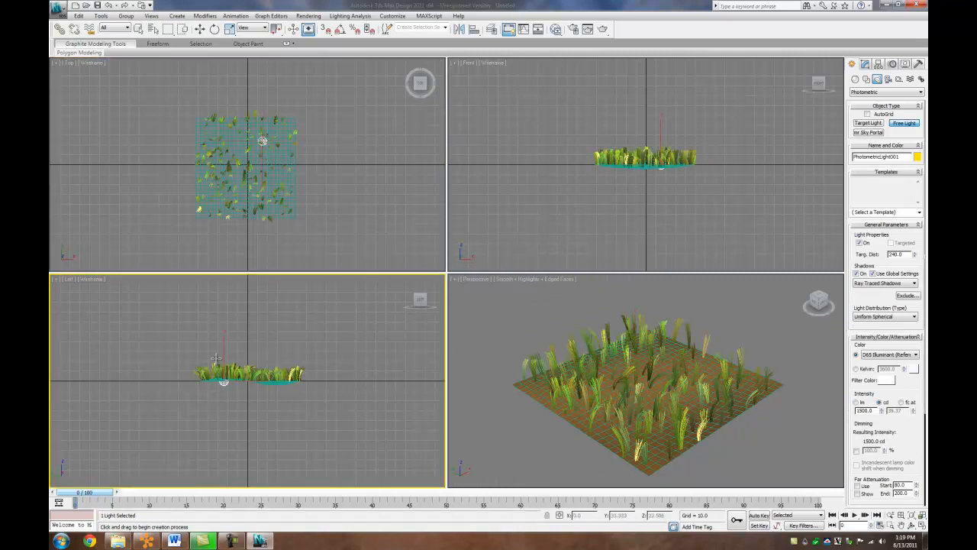
click(199, 28)
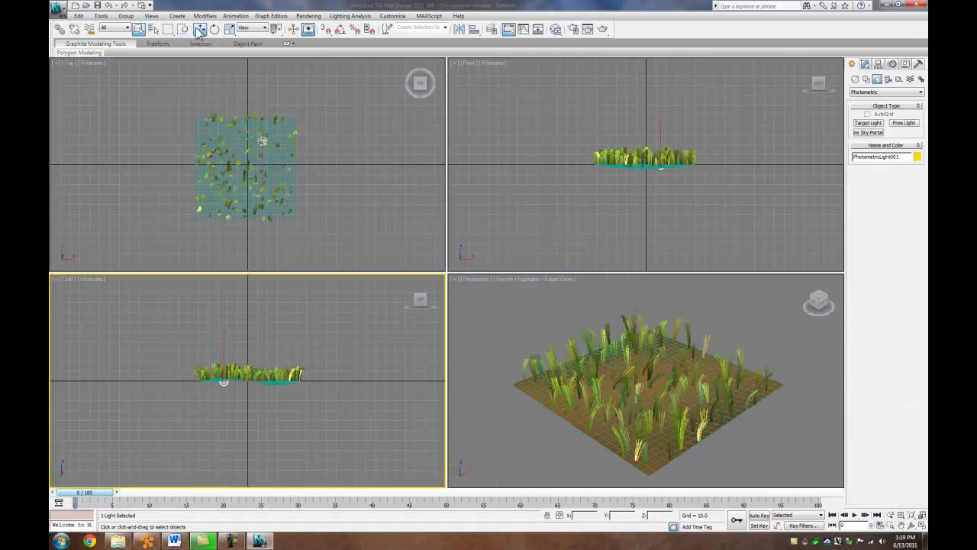
drag(220, 353, 221, 317)
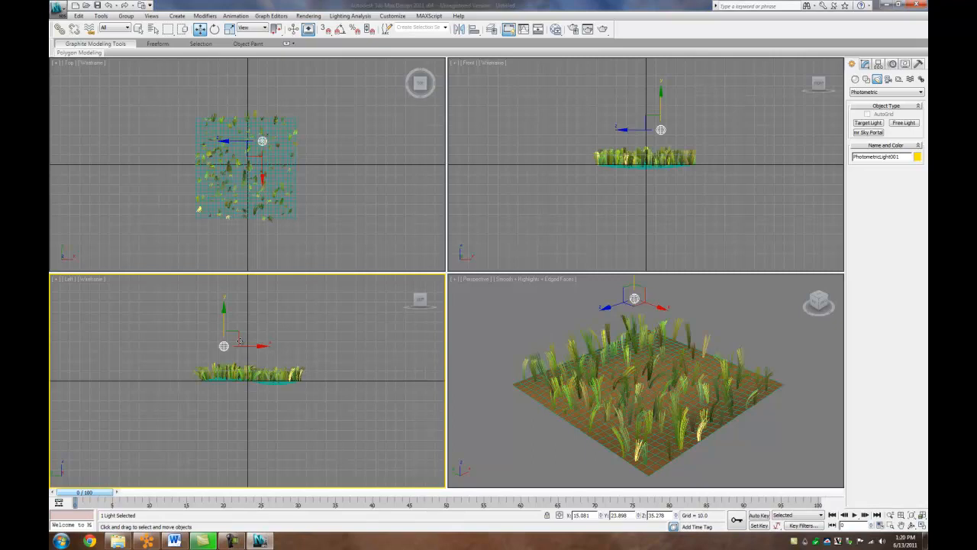
drag(225, 326, 225, 316)
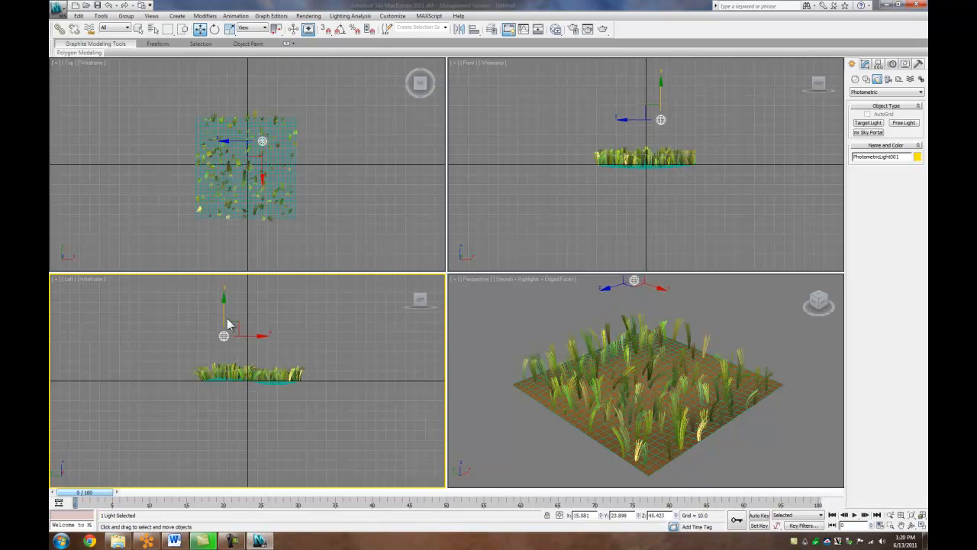
- Set the free light's intensity to 70 cd
click(865, 64)
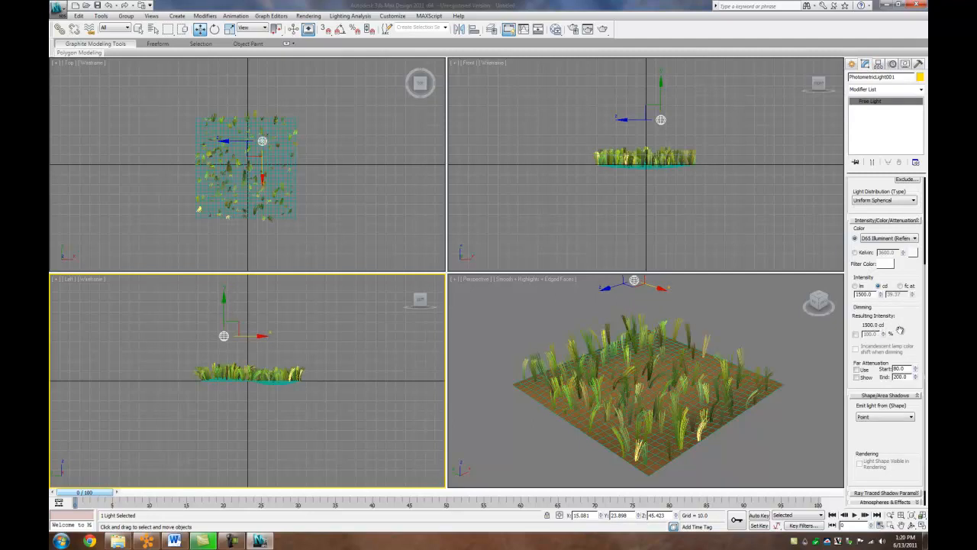
double_click(864, 294)
text(70)
key(Return)
scroll(886, 229, down, 2)
scroll(881, 171, up, 6)
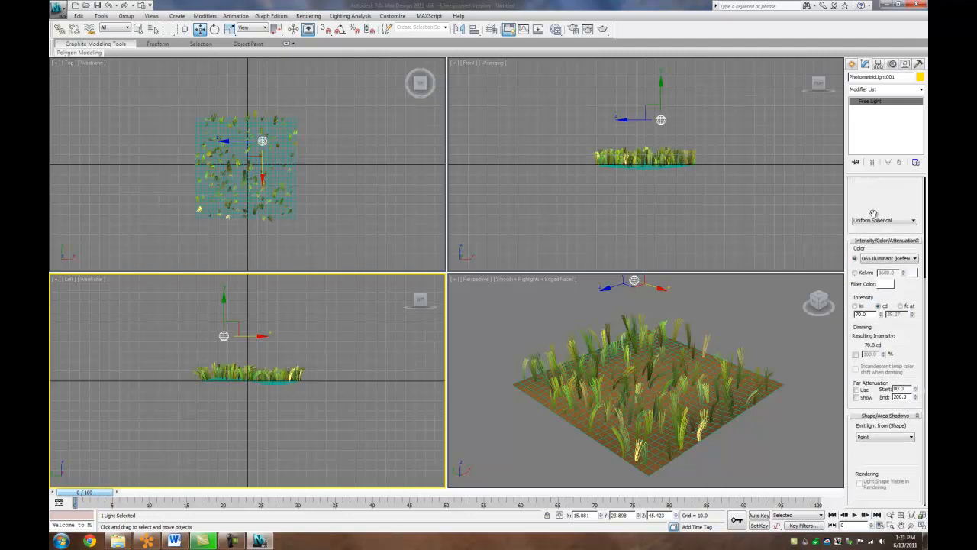
- Clone the light as two independent copies spaced about 29 units apart down the plane in the Top view
right_click(338, 155)
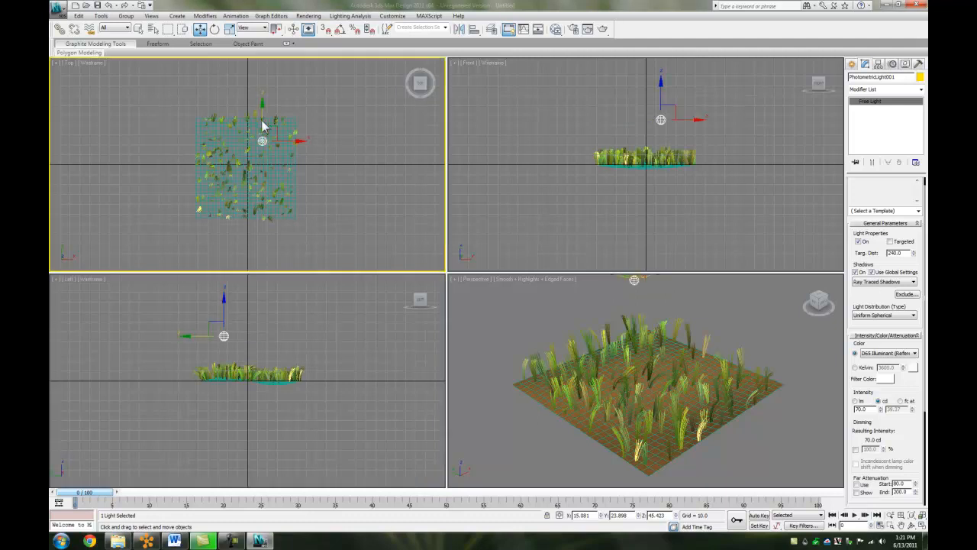
shift+drag(264, 110, 266, 138)
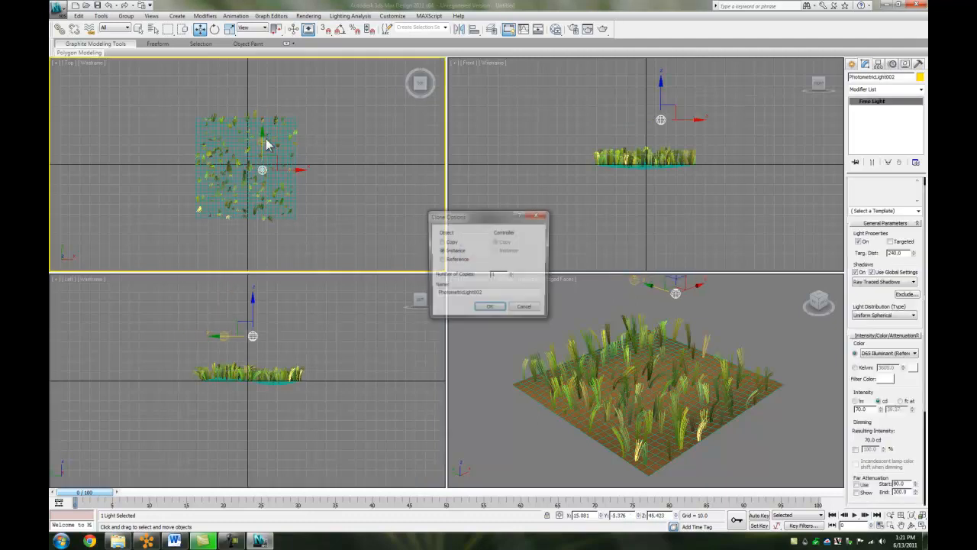
click(441, 241)
text(2)
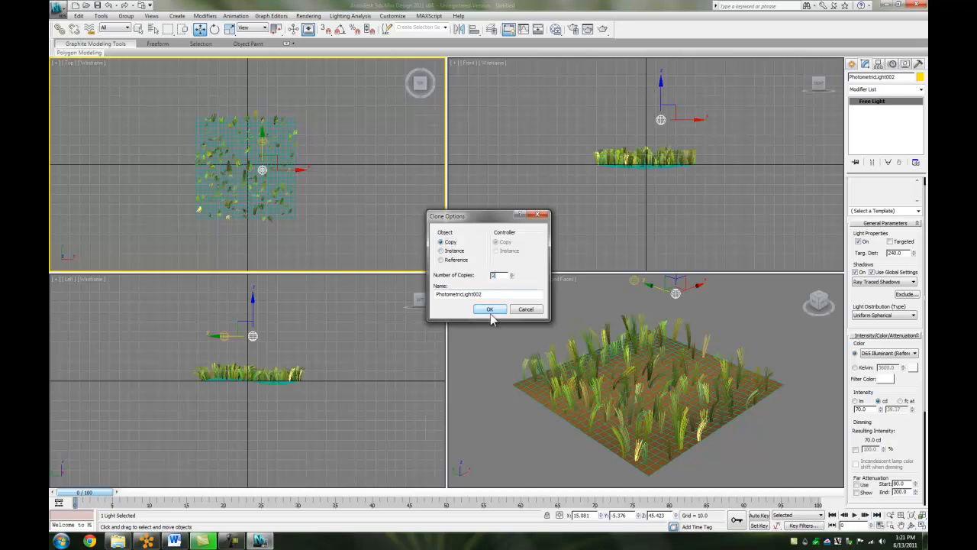
click(493, 308)
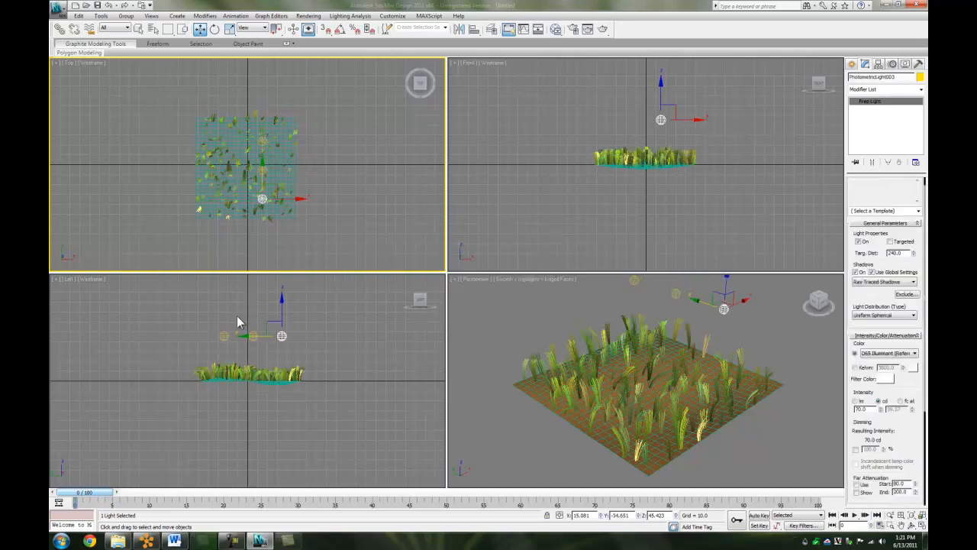
- Set the intensity of the light nearest the plane's lower edge in the Top view to 90 cd, leaving nothing selected
click(250, 337)
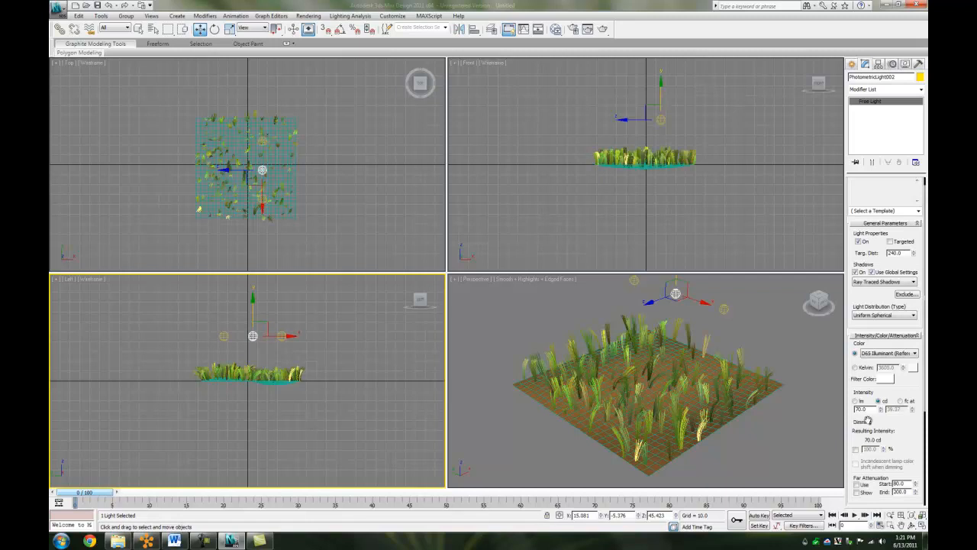
key(Escape)
click(340, 329)
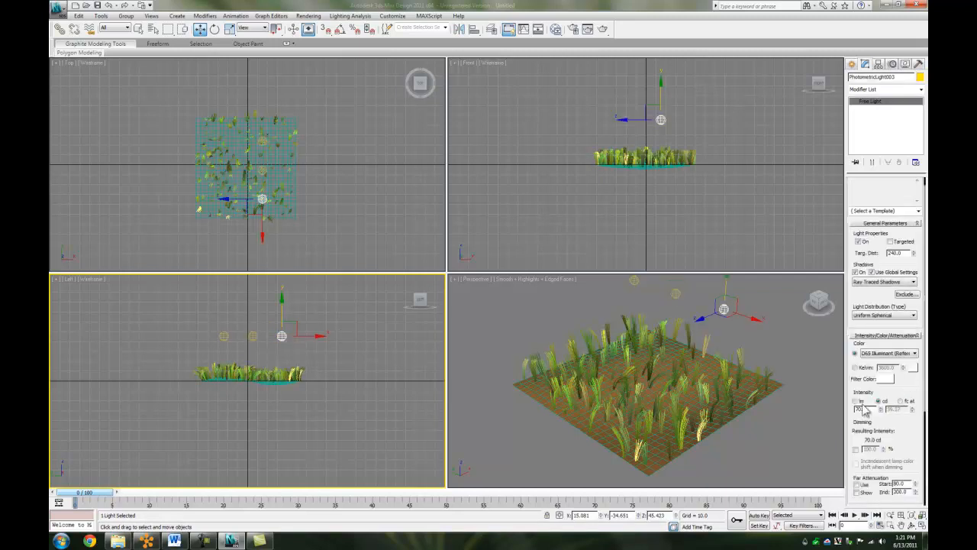
drag(865, 410, 821, 410)
text(50)
key(Return)
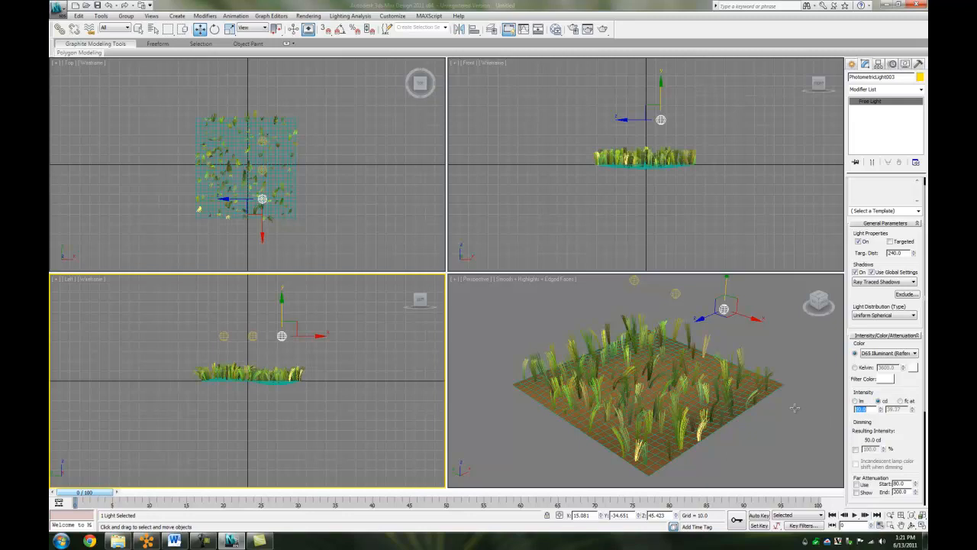
click(372, 392)
click(729, 446)
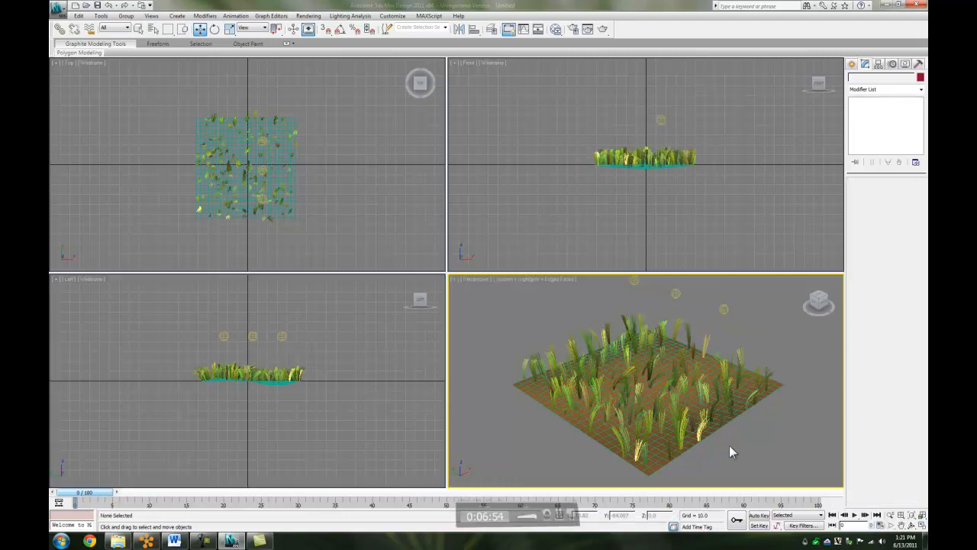
- Create a Target camera at the plane's lower-left corner in the Top view, aimed at its upper-right area, and raise it to about 21
click(852, 64)
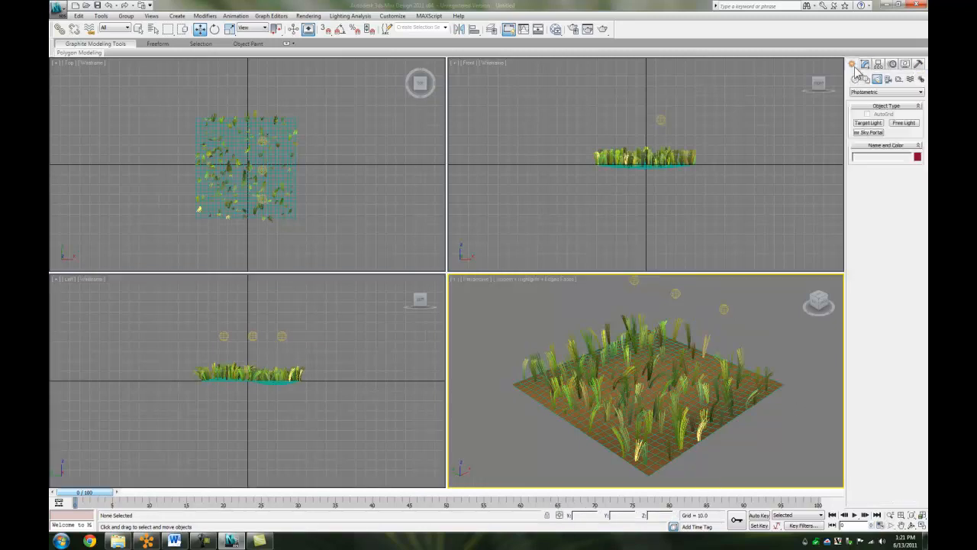
click(888, 79)
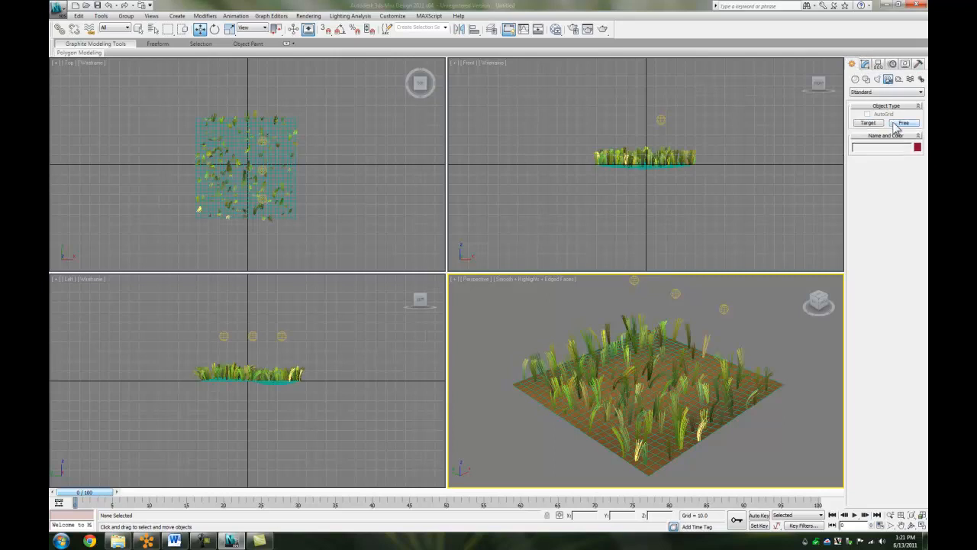
click(869, 123)
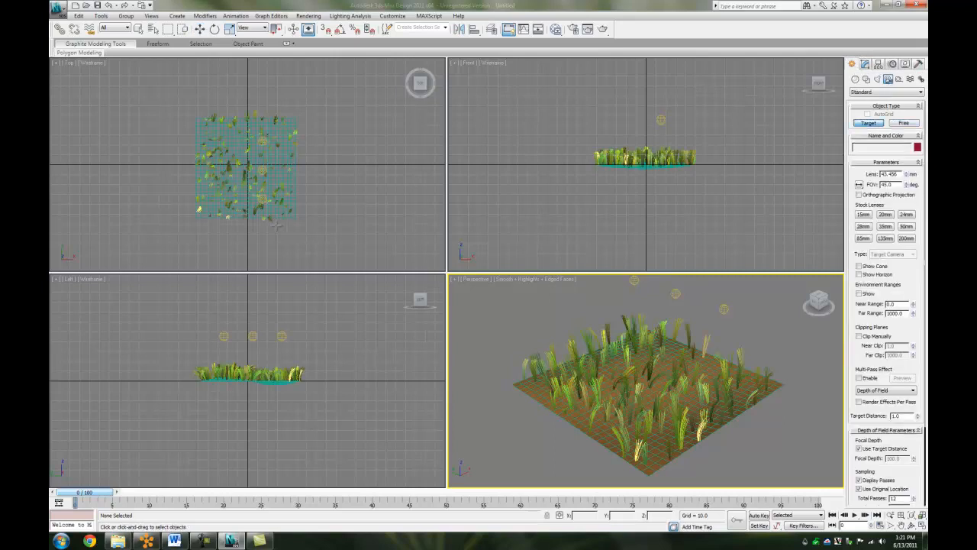
drag(198, 226, 272, 135)
right_click(673, 242)
key(w)
drag(596, 126, 596, 106)
- Show the Perspective viewport through the camera, then reposition the camera higher and farther back to about X -75, Y -79, Z 36
right_click(775, 355)
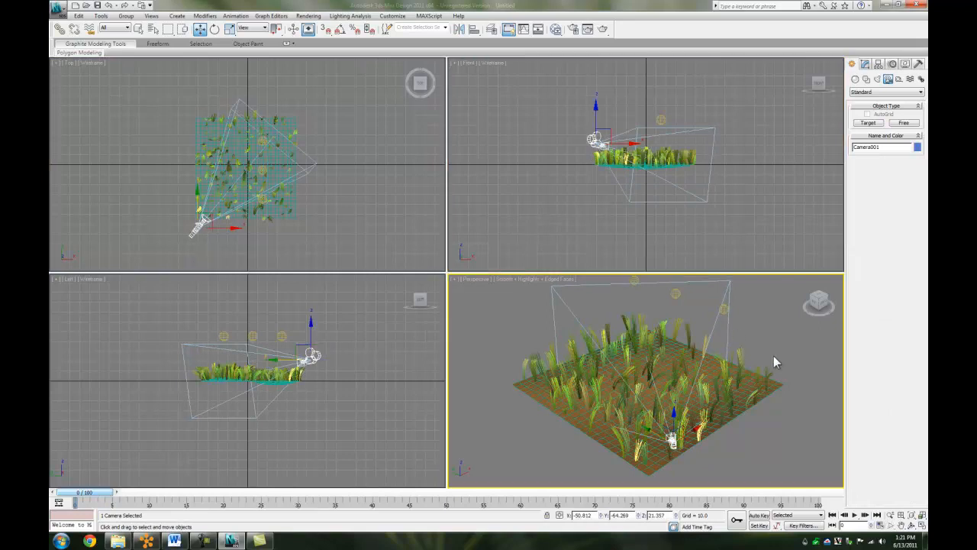
key(c)
drag(597, 115, 596, 97)
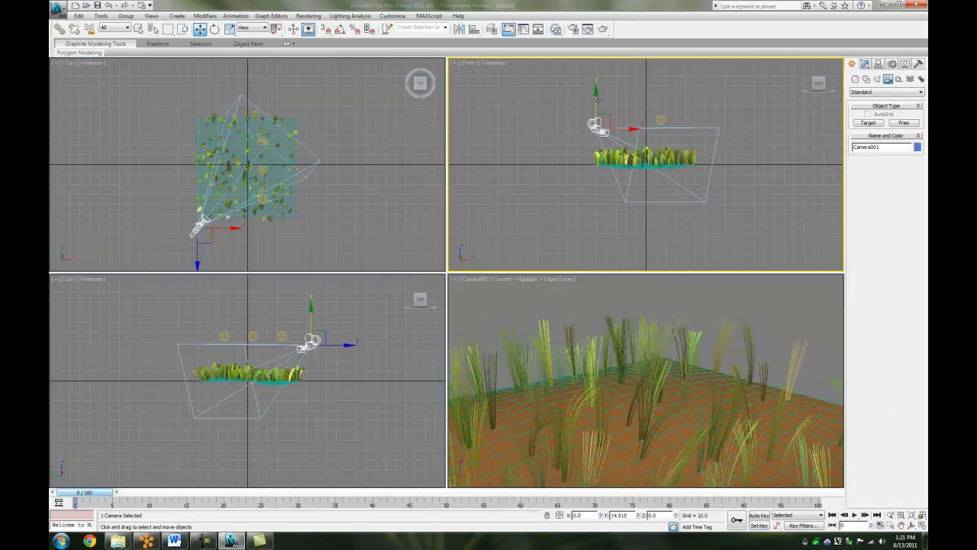
click(309, 339)
drag(309, 339, 342, 341)
right_click(168, 263)
drag(218, 261, 185, 231)
right_click(621, 340)
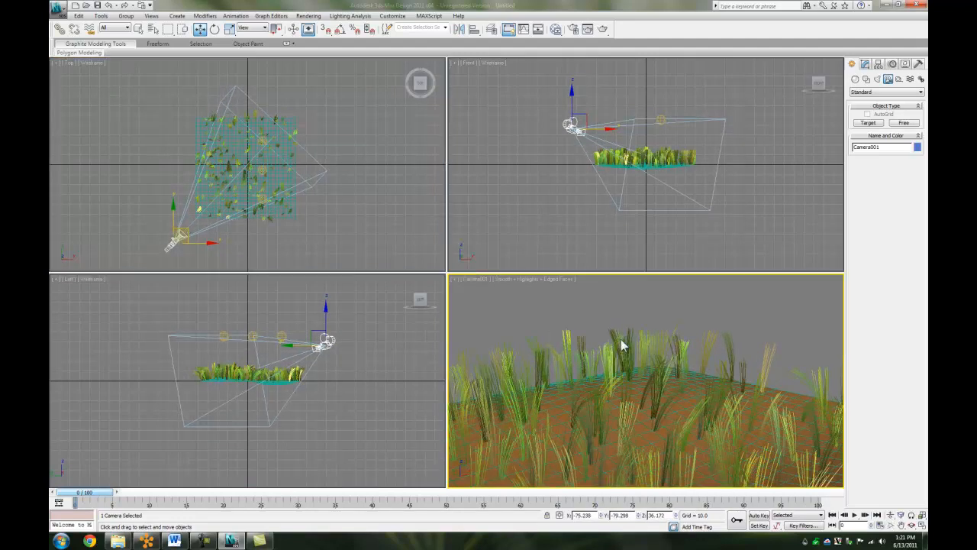
- Select the camera's target by name and lower it to a height of about -4.6 in the Left view
click(769, 164)
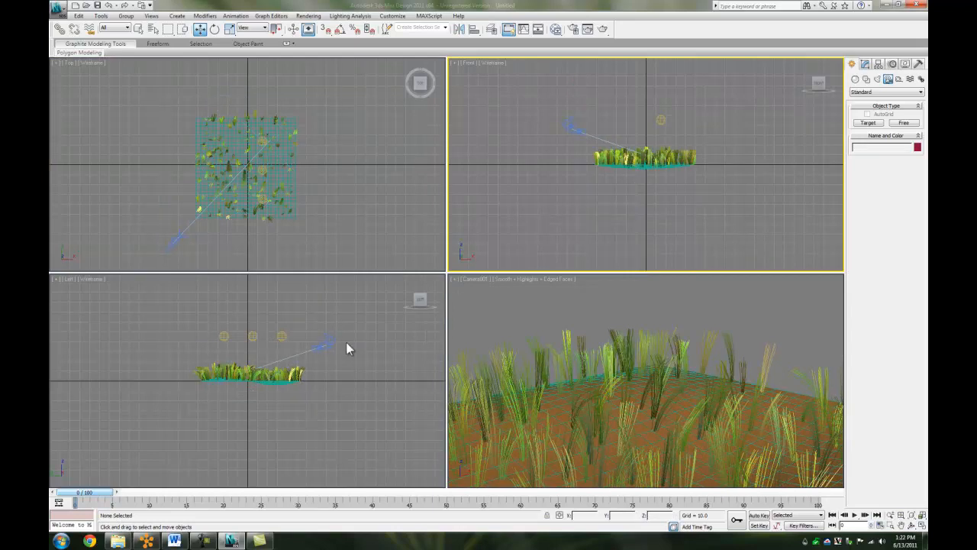
key(h)
double_click(131, 148)
click(218, 349)
drag(218, 347, 219, 353)
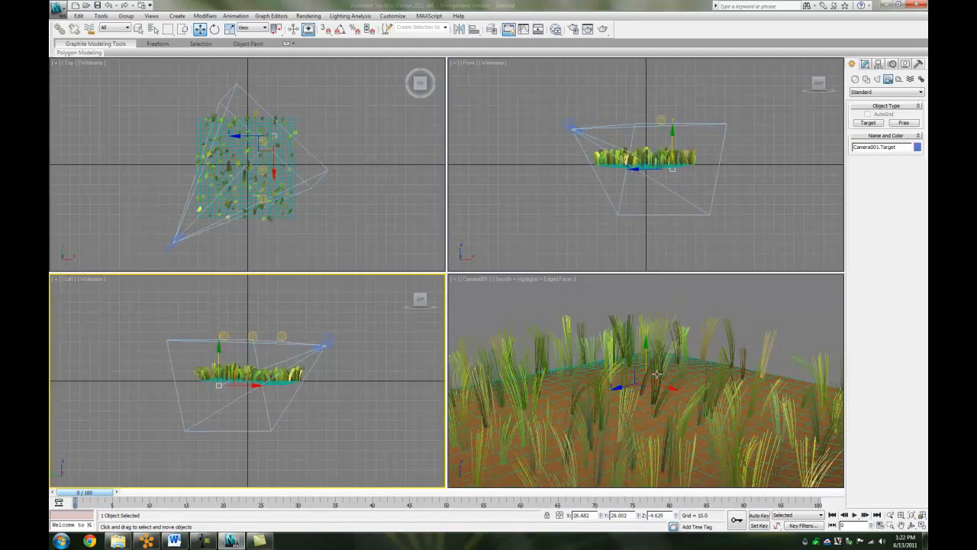
right_click(652, 321)
- Raise the camera slightly in the Front view, deselect it and maximize the camera viewport
right_click(561, 137)
click(570, 123)
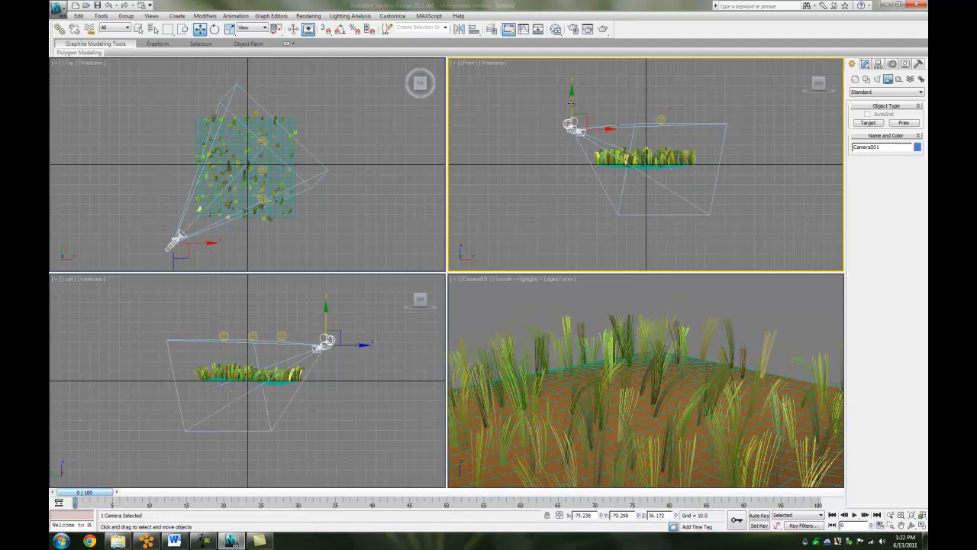
drag(571, 98, 570, 92)
right_click(786, 303)
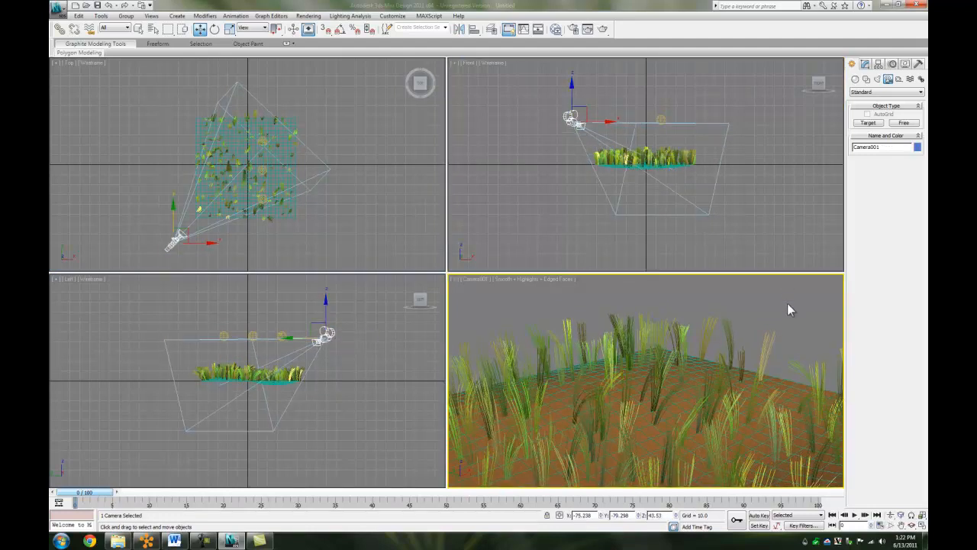
click(787, 303)
key(alt+w)
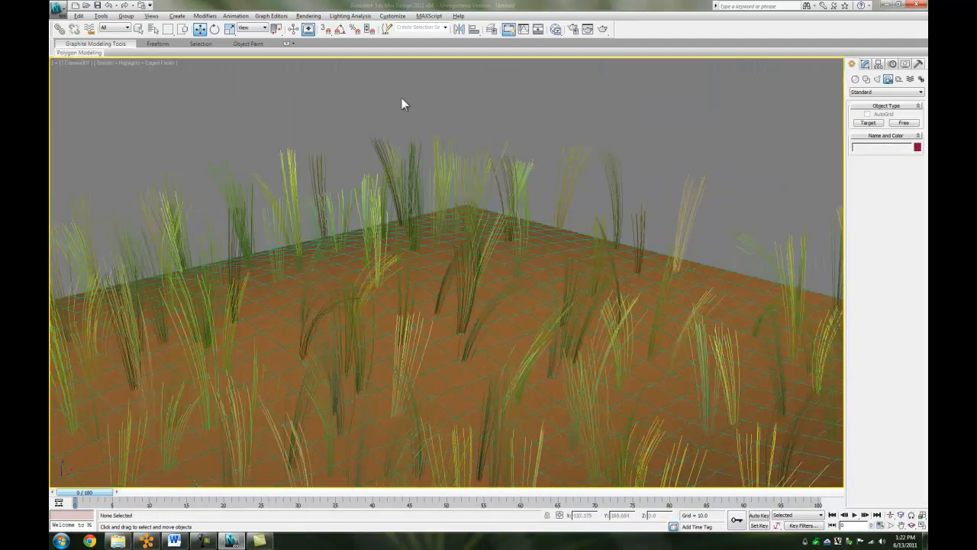
- Render the grass from the camera view and reposition the rendered frame window
click(319, 17)
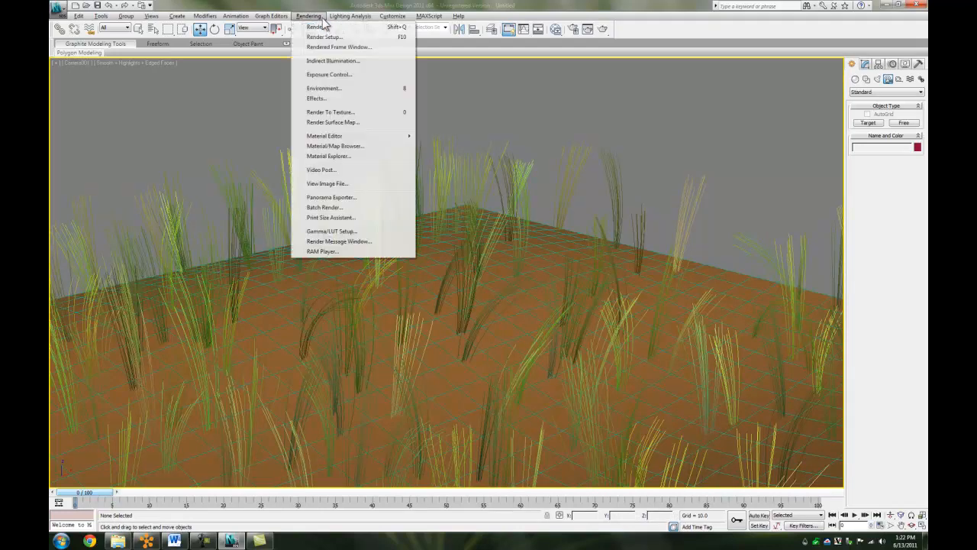
click(334, 28)
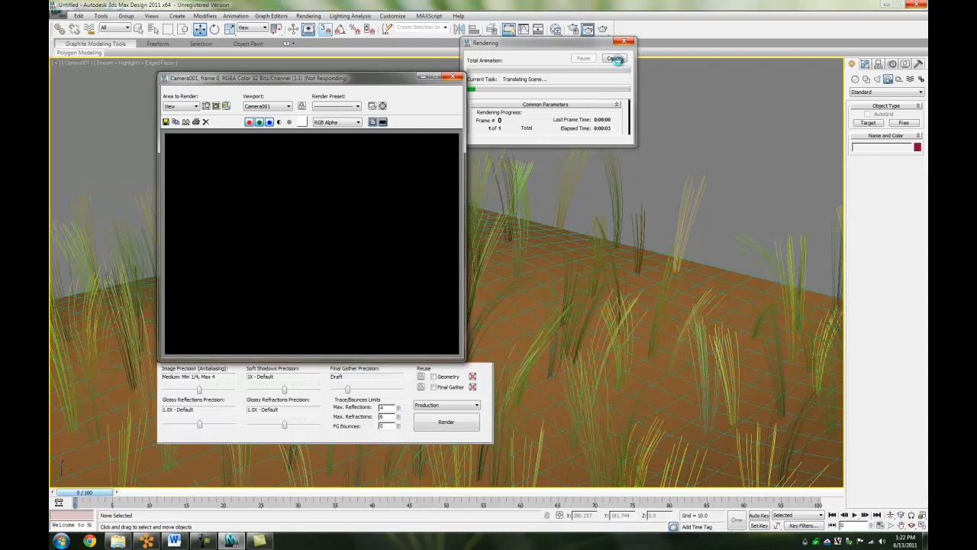
drag(339, 79, 303, 64)
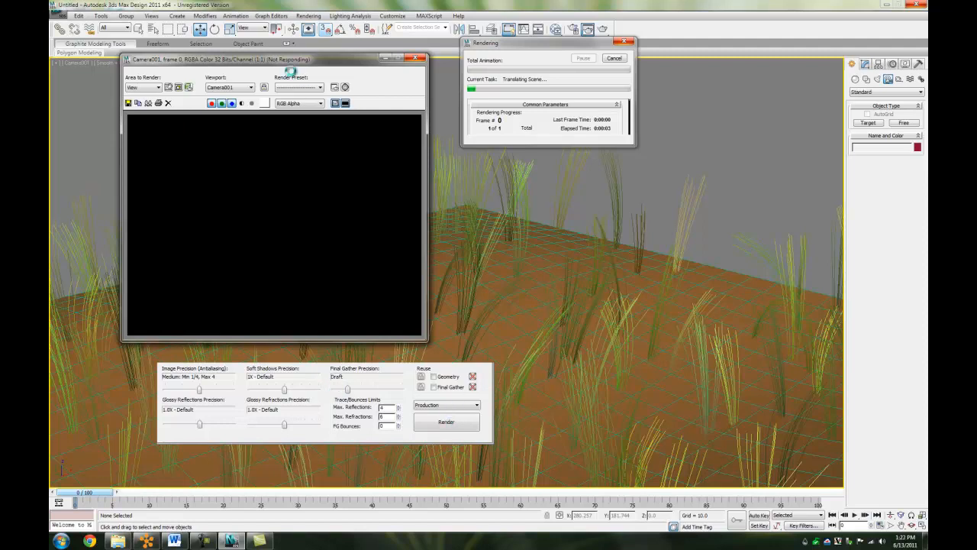
drag(294, 59, 312, 74)
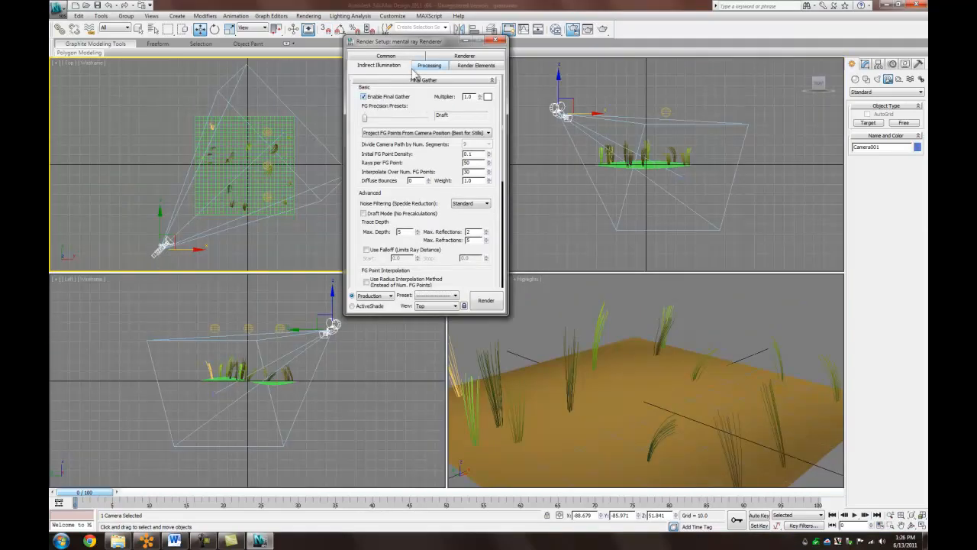
- Set the view to render to Camera001 in the common render settings, then close the render setup
click(413, 58)
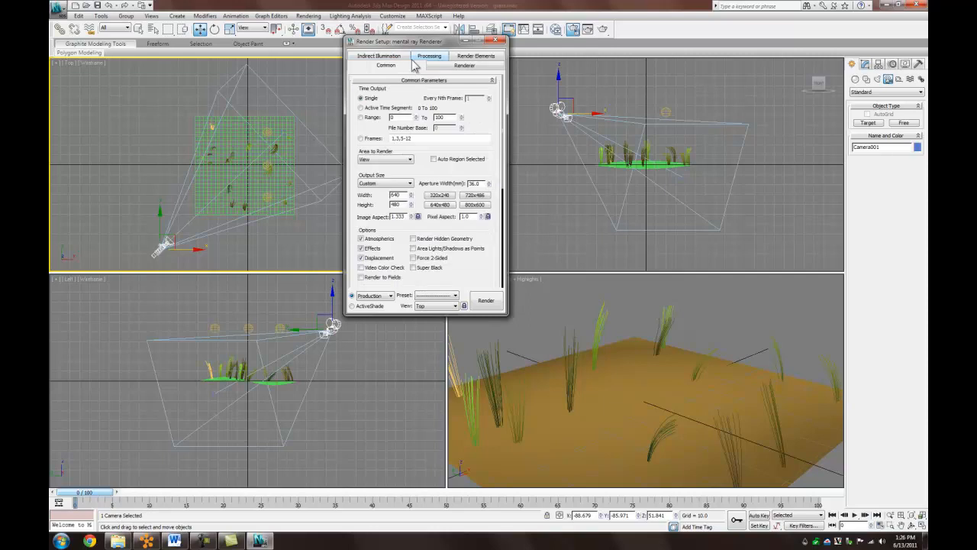
click(437, 305)
click(433, 327)
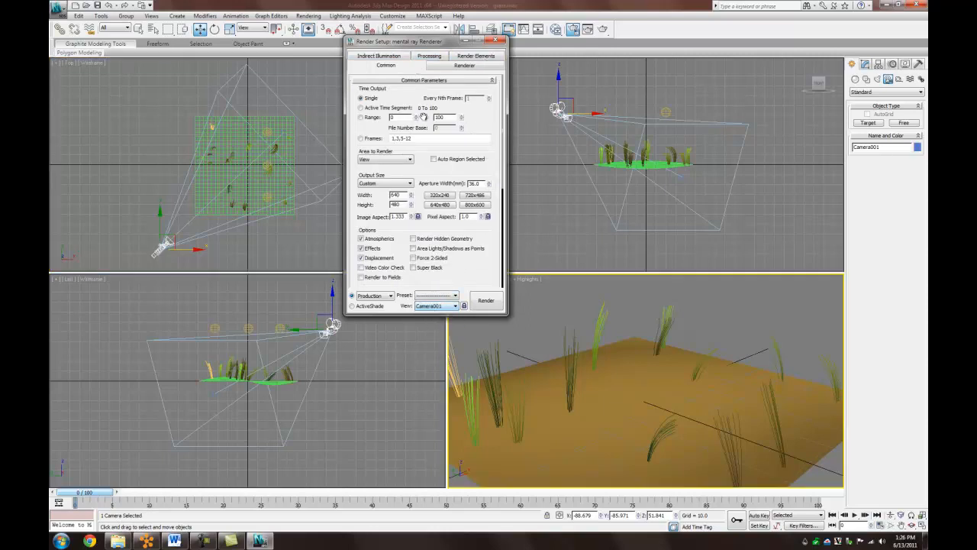
drag(439, 47, 455, 54)
click(511, 46)
click(309, 16)
click(521, 334)
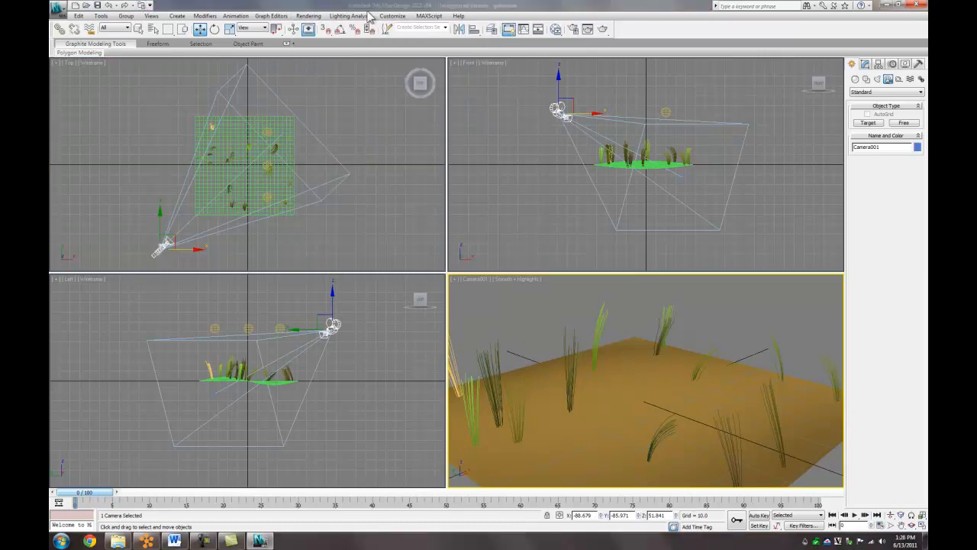
- Disable Final Gather in the mental ray render setup and render the Camera001 view
click(308, 16)
click(320, 38)
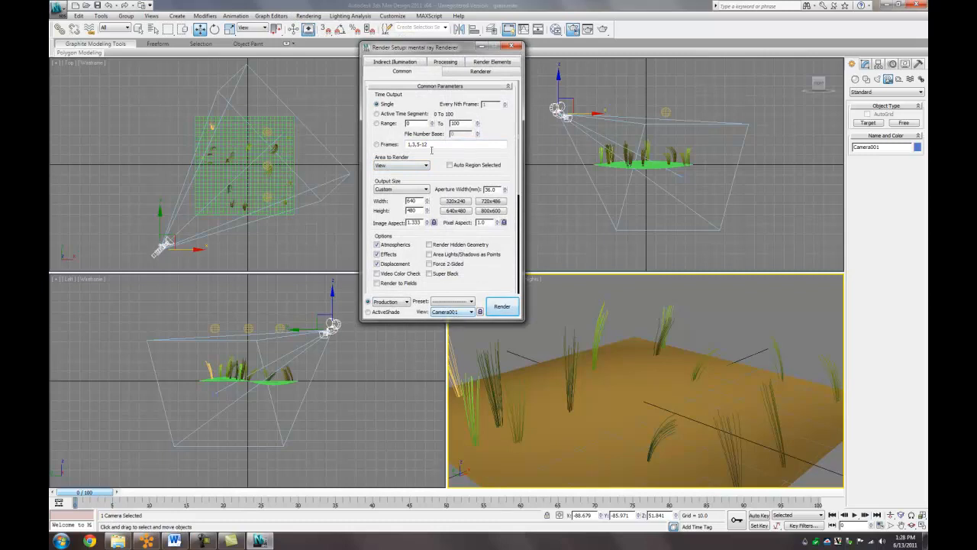
click(397, 62)
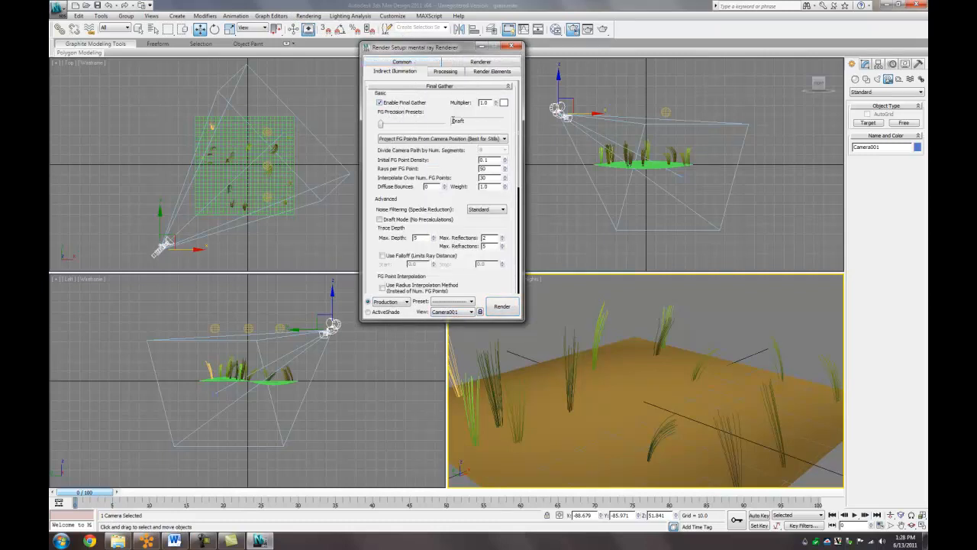
click(380, 102)
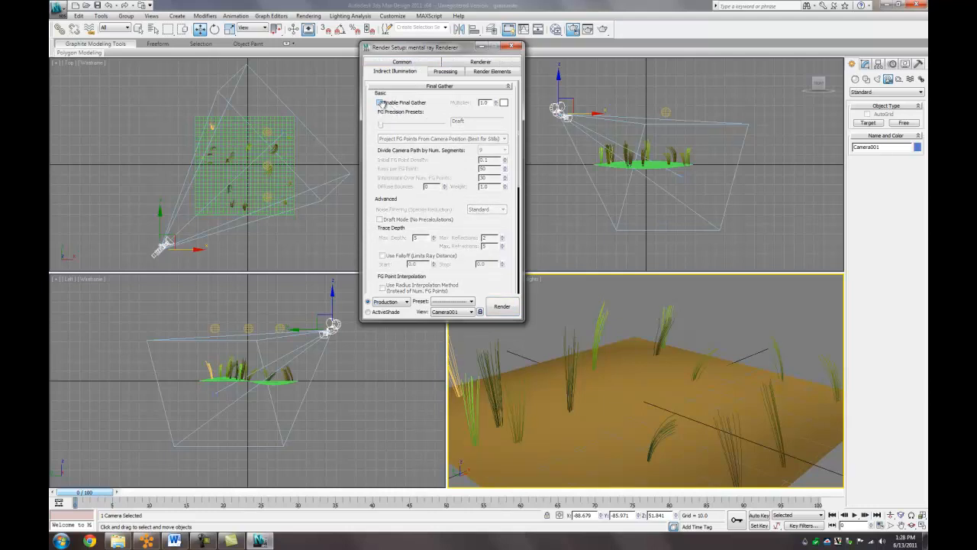
click(501, 306)
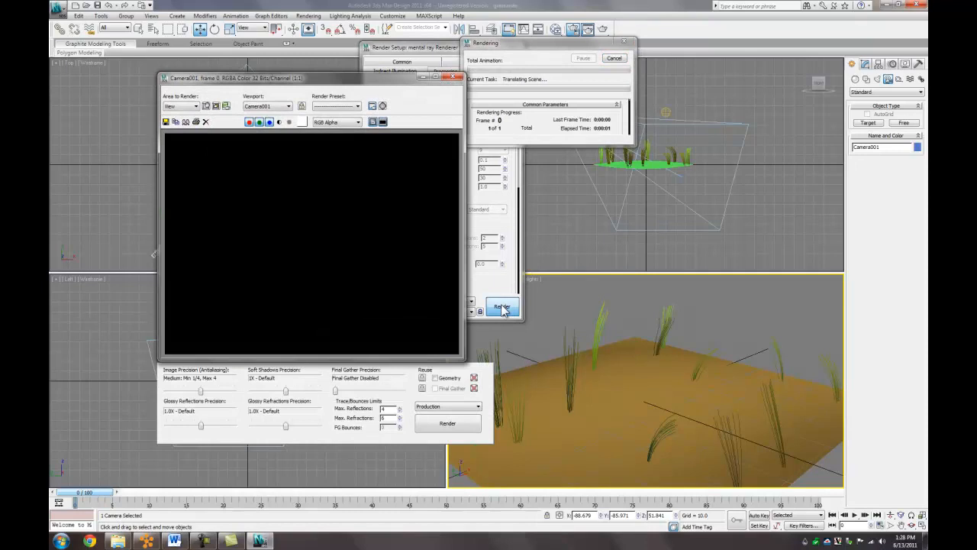